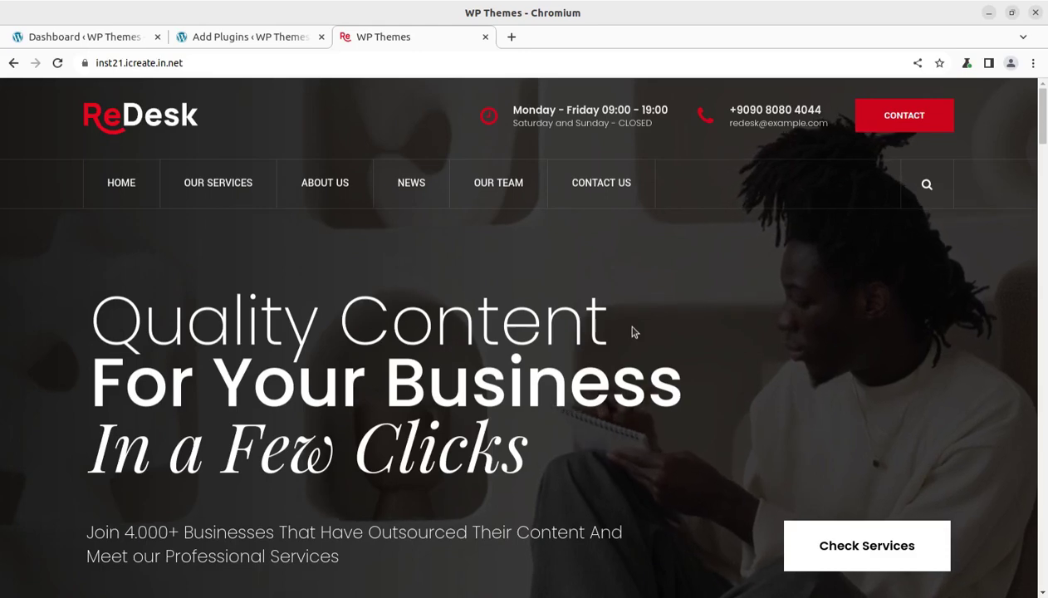
# Look over the ReDesk home page and open the Contact Us page.
pyautogui.scroll(-4, 488, 296)
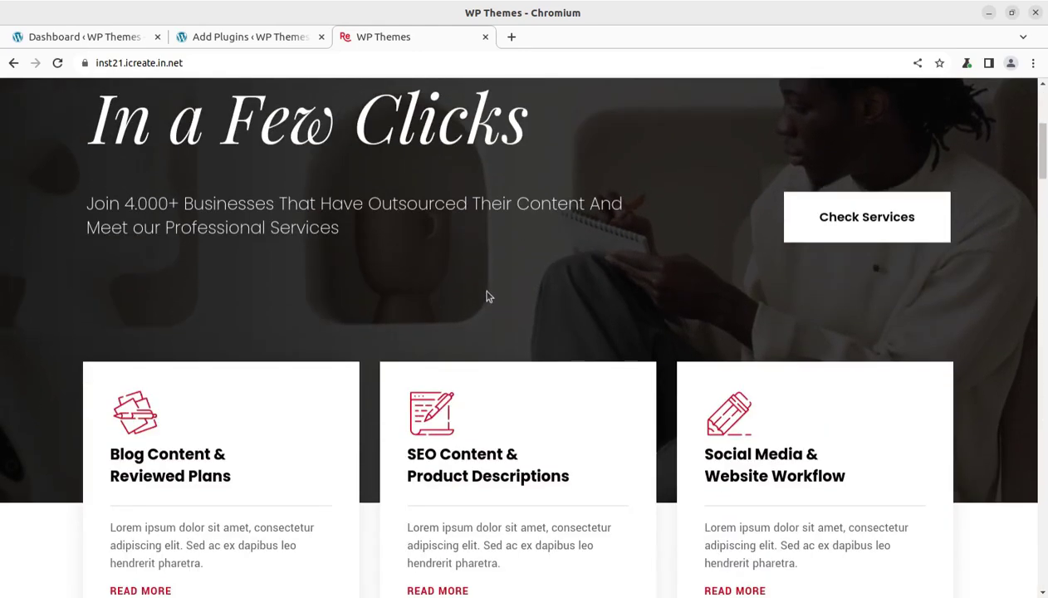
pyautogui.scroll(-2, 488, 295)
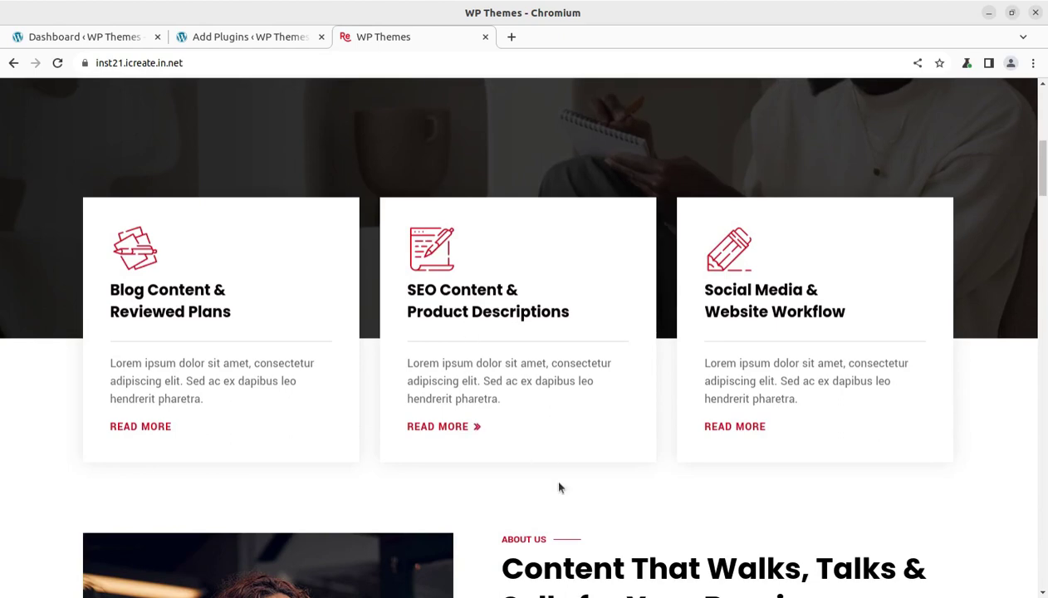
pyautogui.scroll(6, 577, 507)
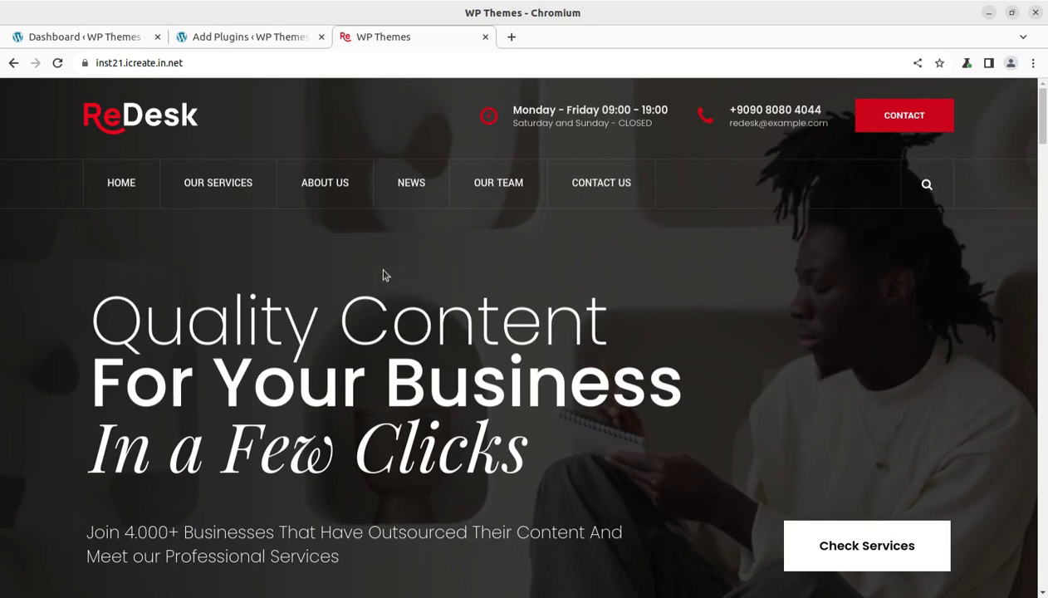
pyautogui.click(594, 189)
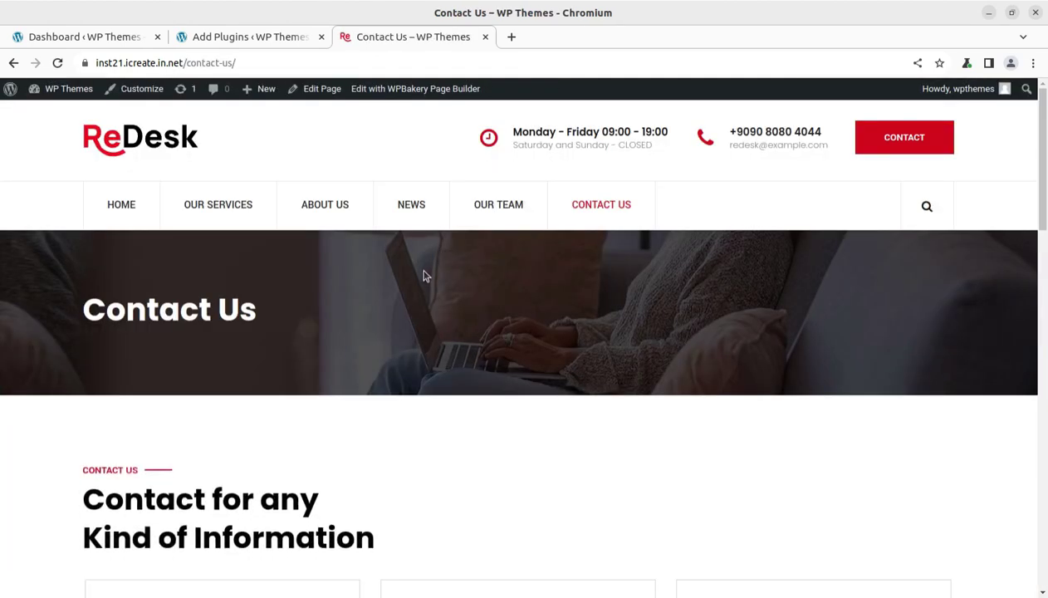
# Examine the name, email and message fields of the Get In Touch form on the Contact Us page.
pyautogui.scroll(-3, 711, 369)
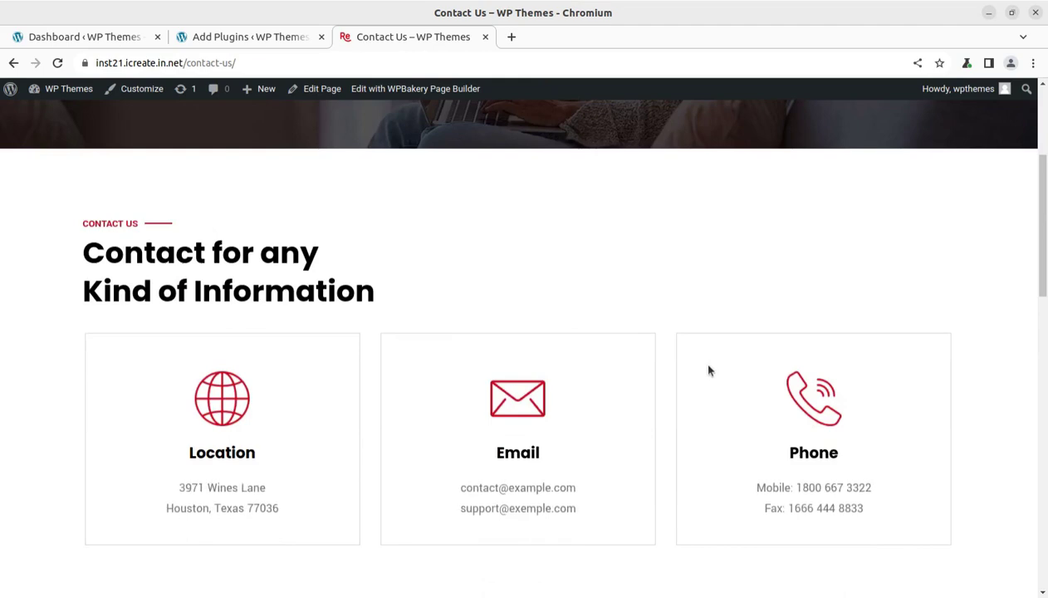
pyautogui.scroll(-3, 708, 366)
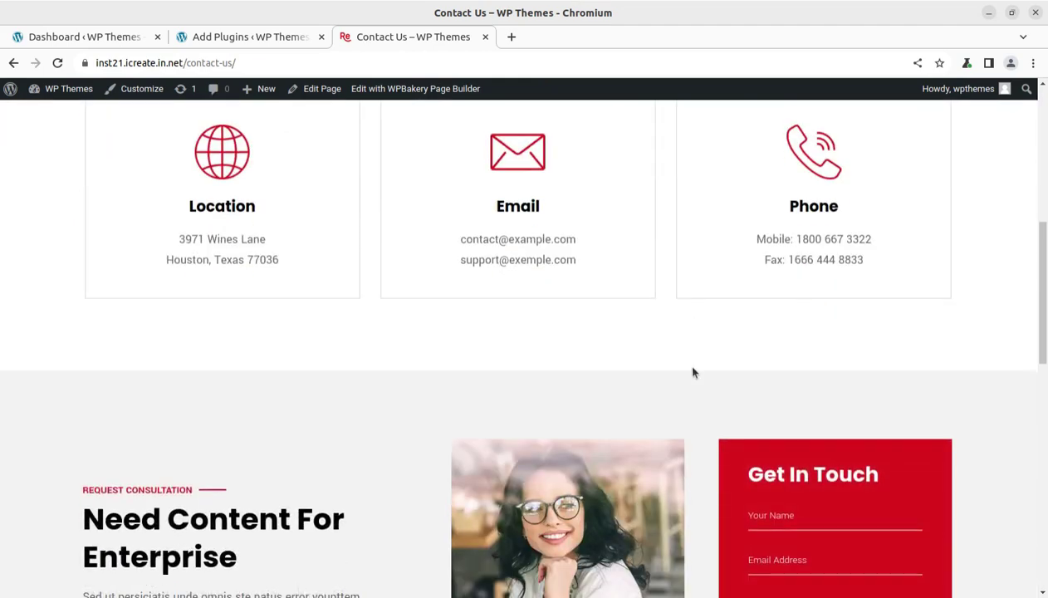
pyautogui.scroll(-2, 693, 371)
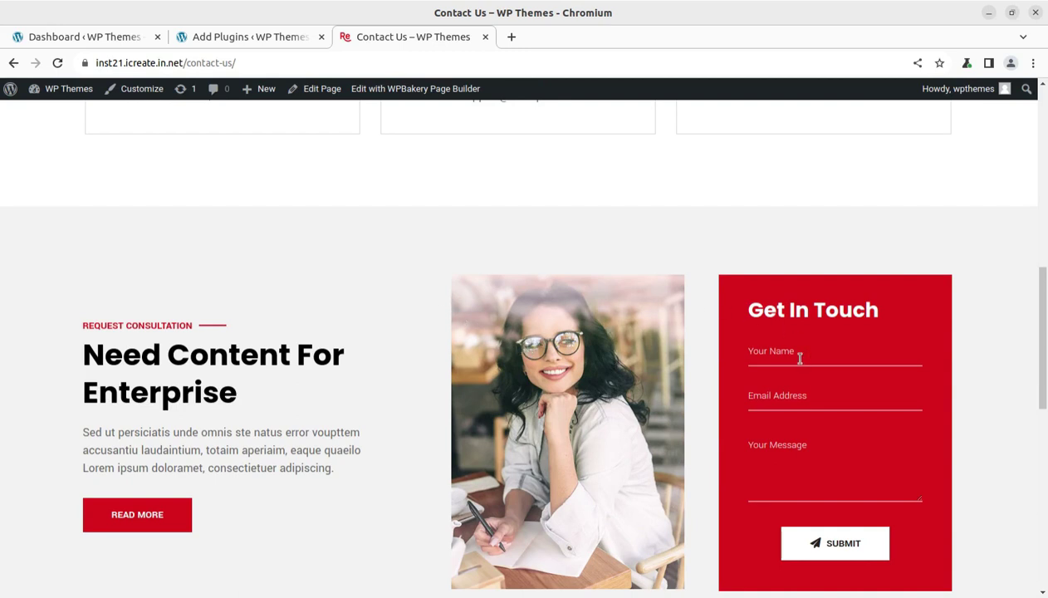
pyautogui.click(762, 352)
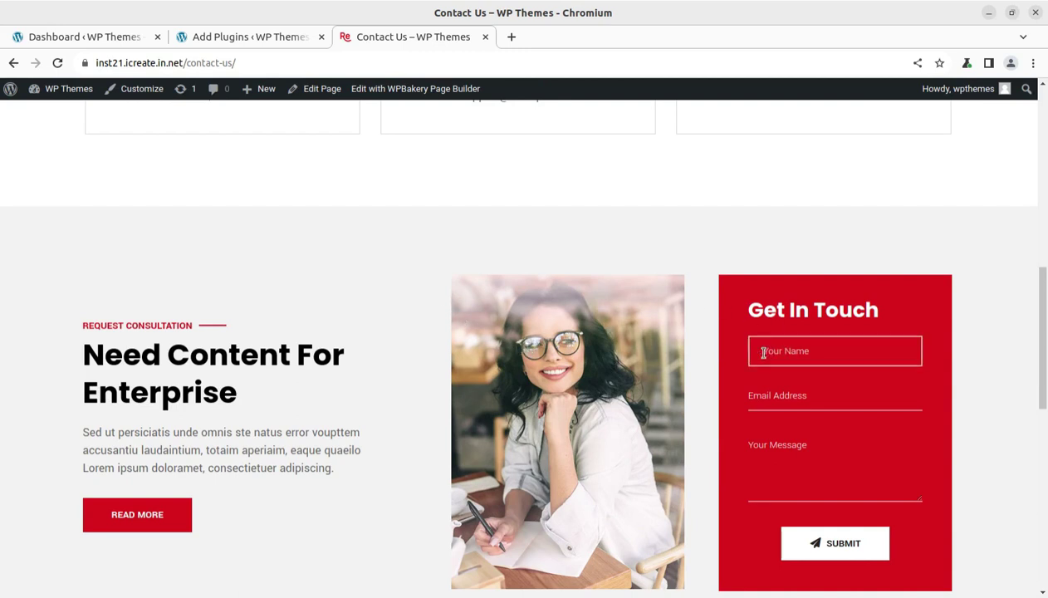
pyautogui.click(761, 395)
pyautogui.click(764, 484)
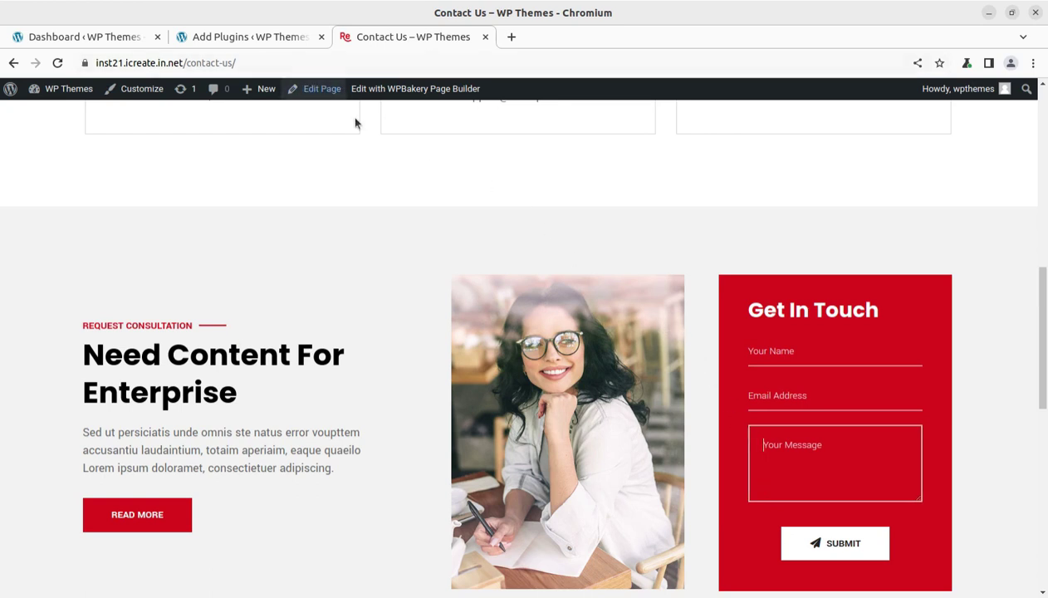
# Open the list of contact forms in the WordPress admin dashboard and review its entries.
pyautogui.click(117, 36)
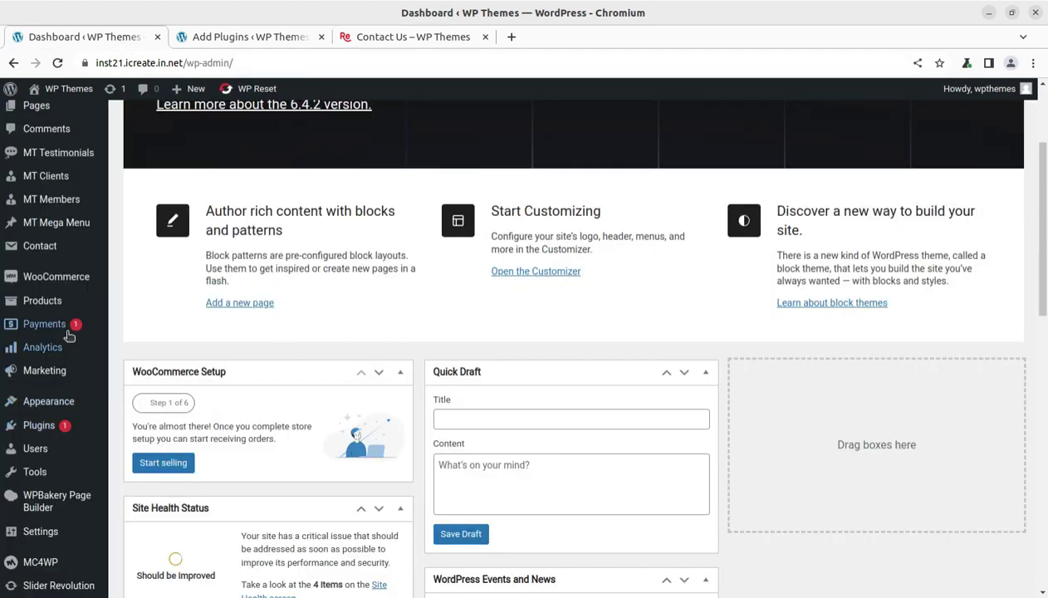
pyautogui.moveTo(50, 251)
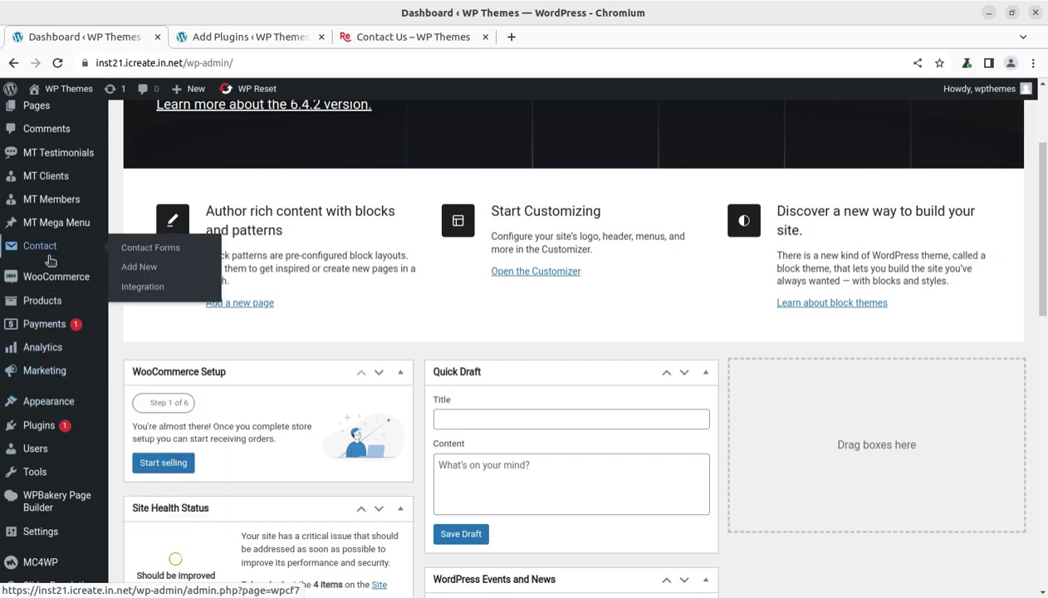
pyautogui.scroll(2, 122, 231)
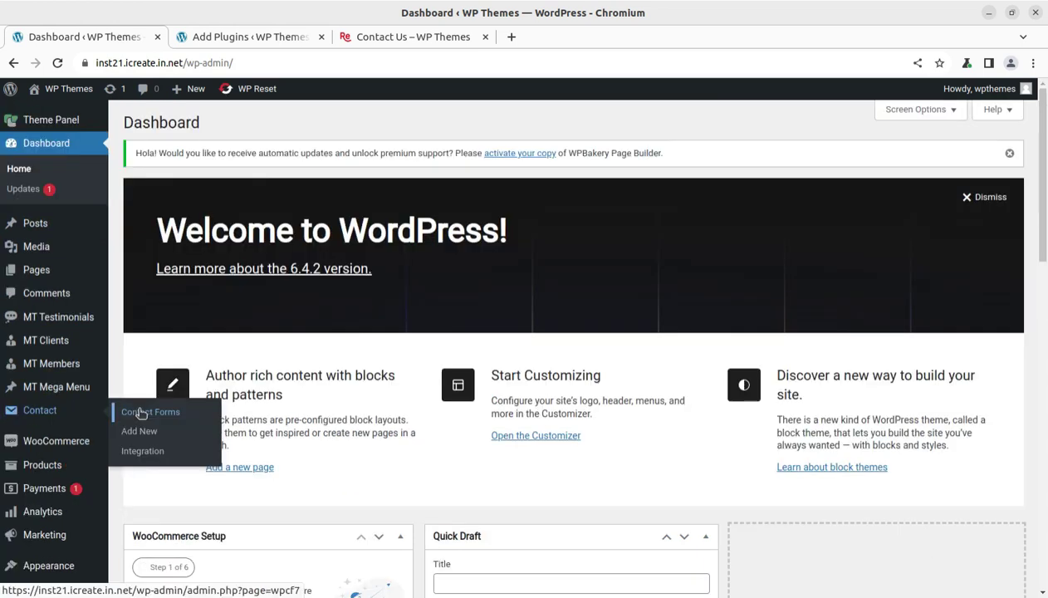
pyautogui.click(139, 413)
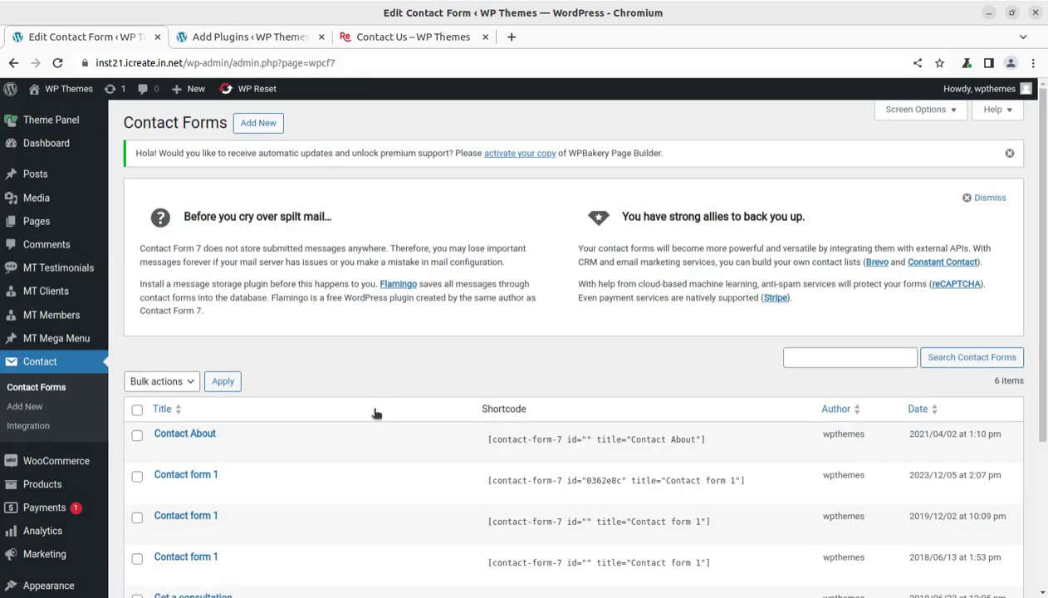
pyautogui.scroll(-4, 365, 412)
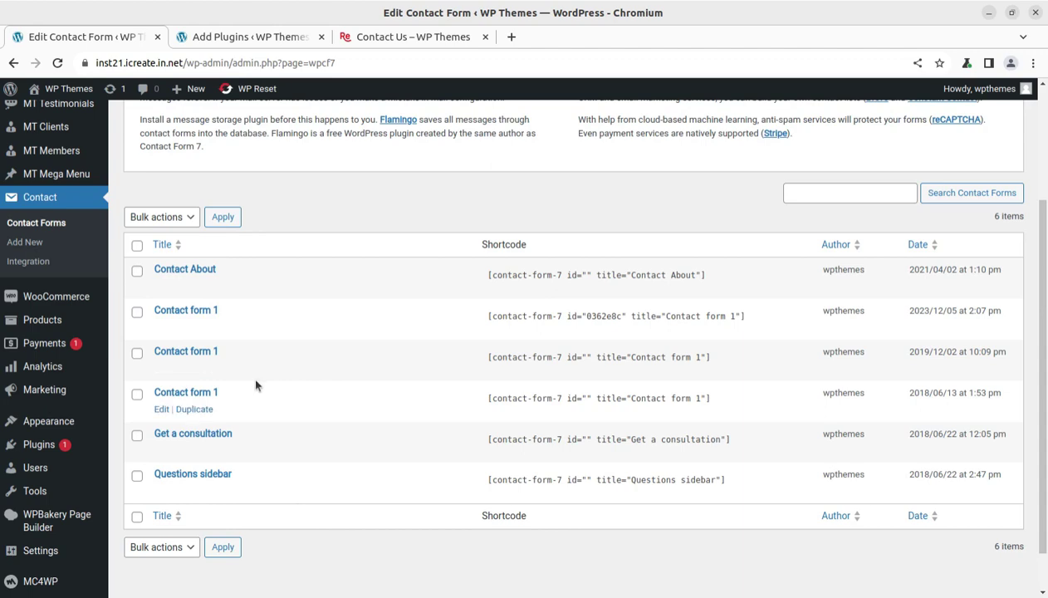
pyautogui.scroll(4, 256, 384)
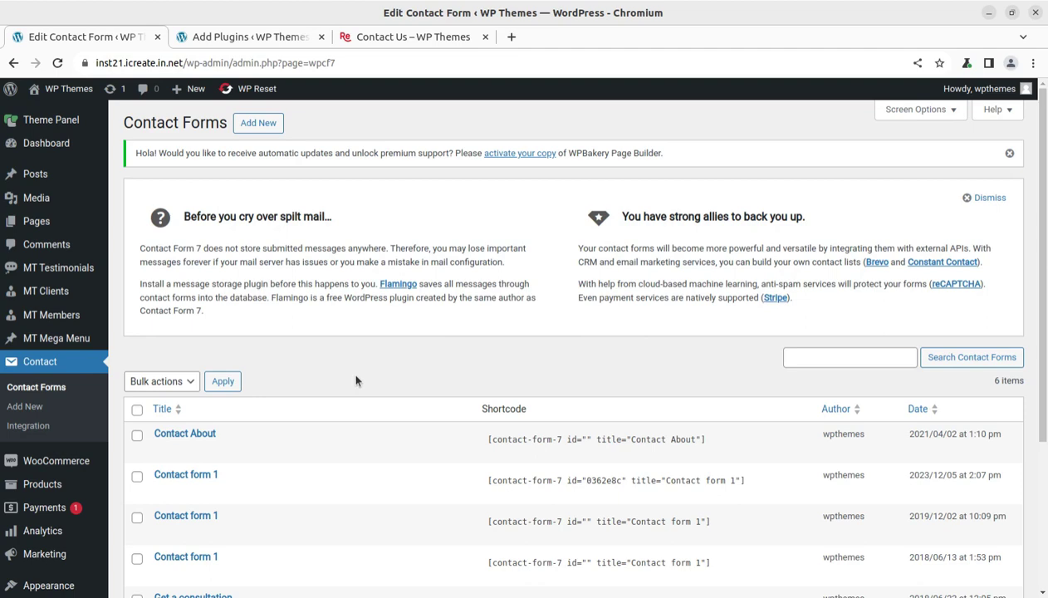
# Return to the live Contact Us page and review its contact details and Get In Touch form.
pyautogui.click(380, 36)
pyautogui.scroll(5, 332, 437)
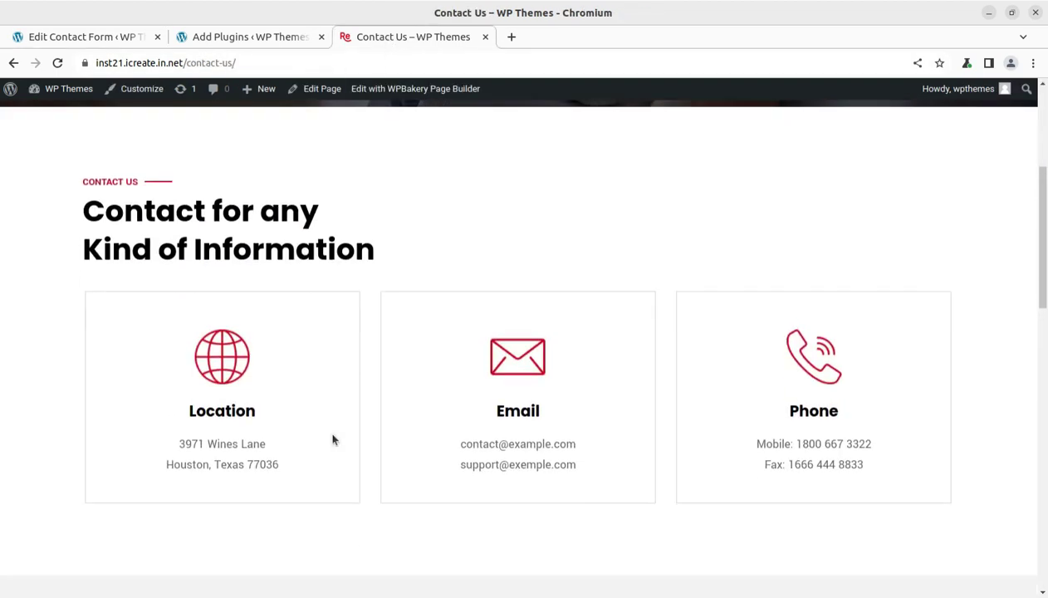
pyautogui.scroll(-5, 332, 437)
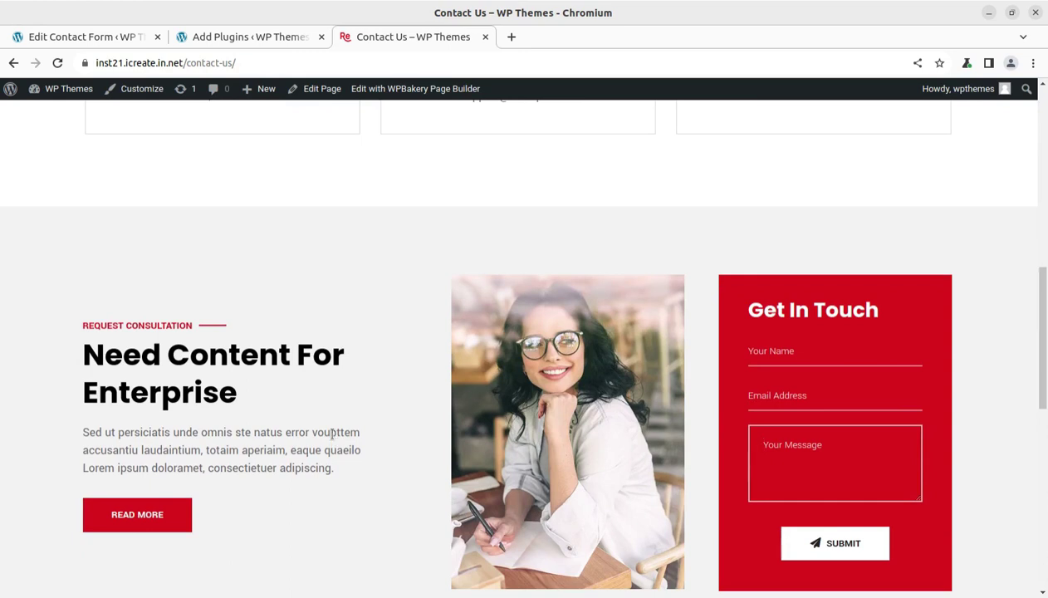
pyautogui.scroll(5, 331, 432)
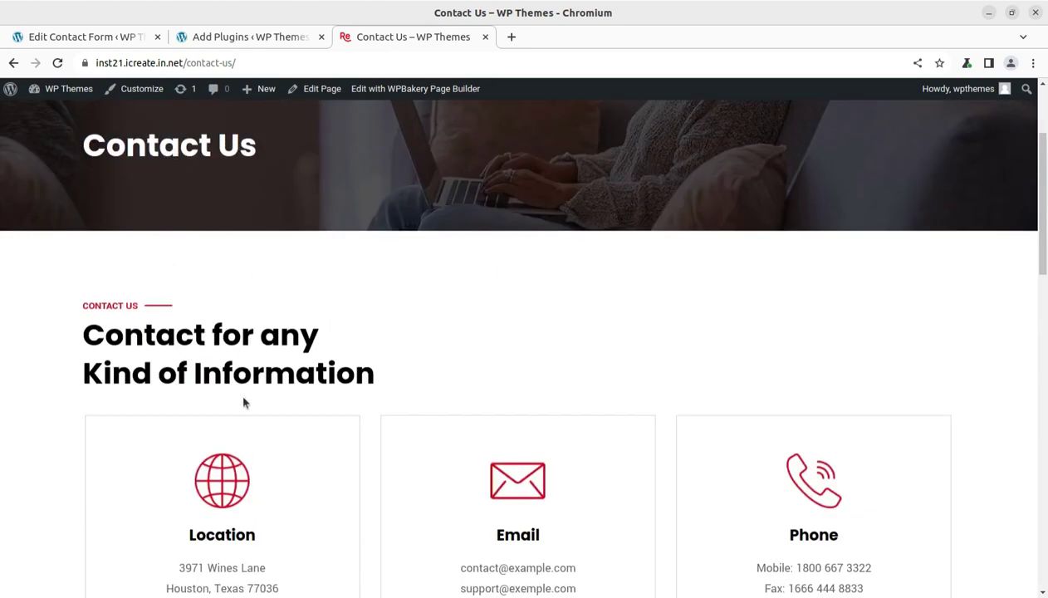
pyautogui.scroll(2, 199, 217)
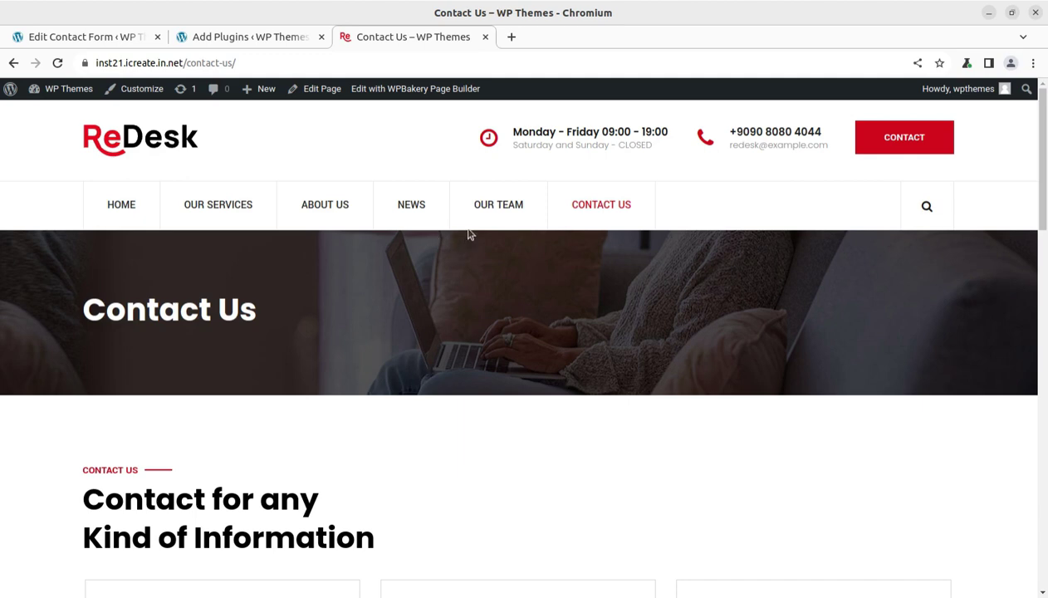
pyautogui.scroll(-4, 602, 249)
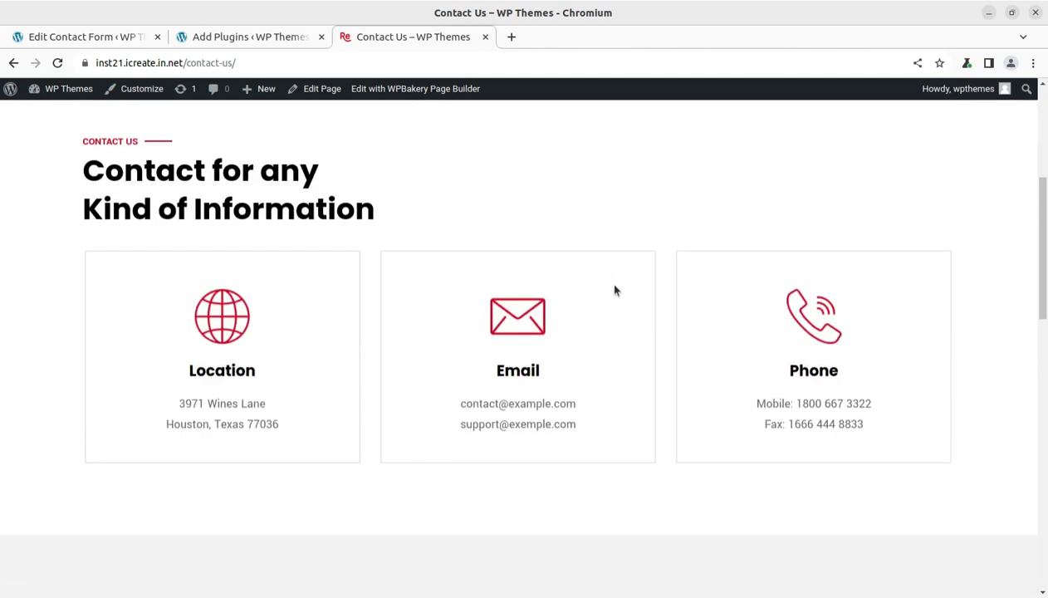
pyautogui.scroll(-4, 613, 286)
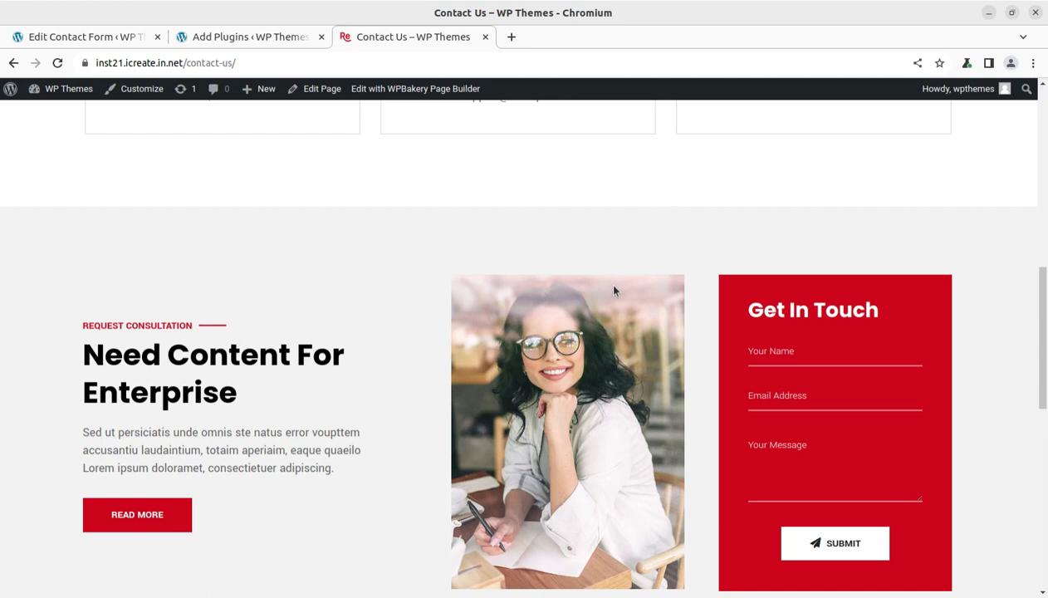
pyautogui.scroll(1, 392, 296)
pyautogui.scroll(6, 392, 296)
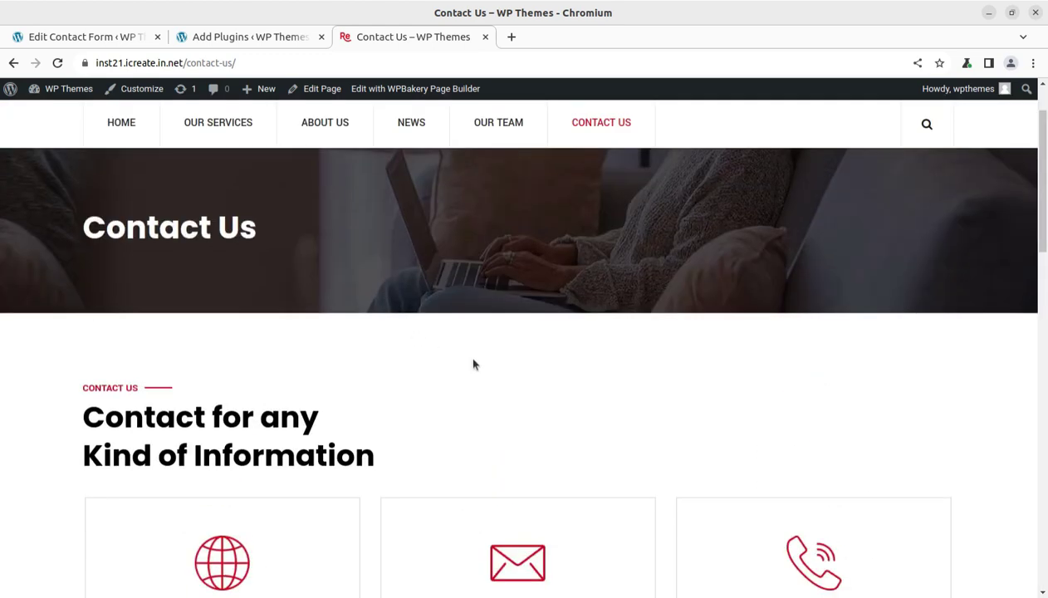
pyautogui.scroll(-4, 466, 353)
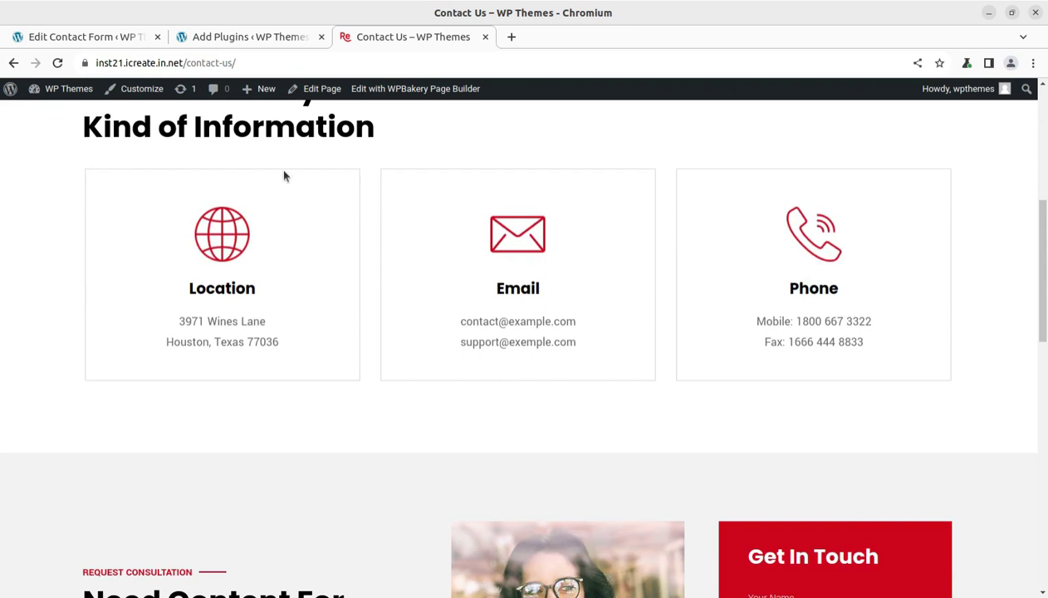
# Read the description of the Advanced Contact form 7 DB plugin in the plugin search results, and install and activate it.
pyautogui.click(250, 37)
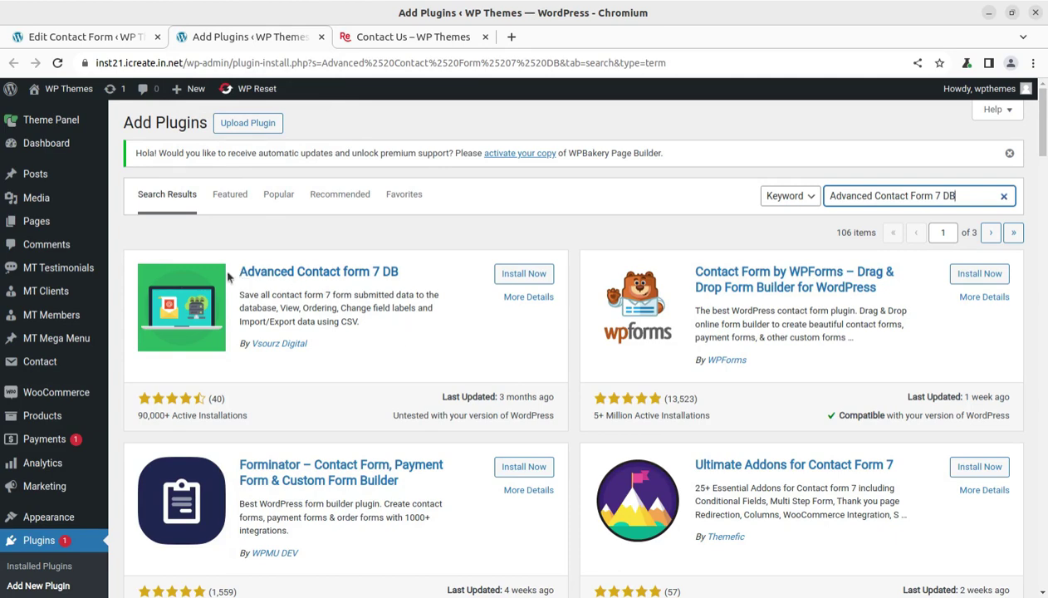
pyautogui.moveTo(239, 274); pyautogui.dragTo(402, 274)
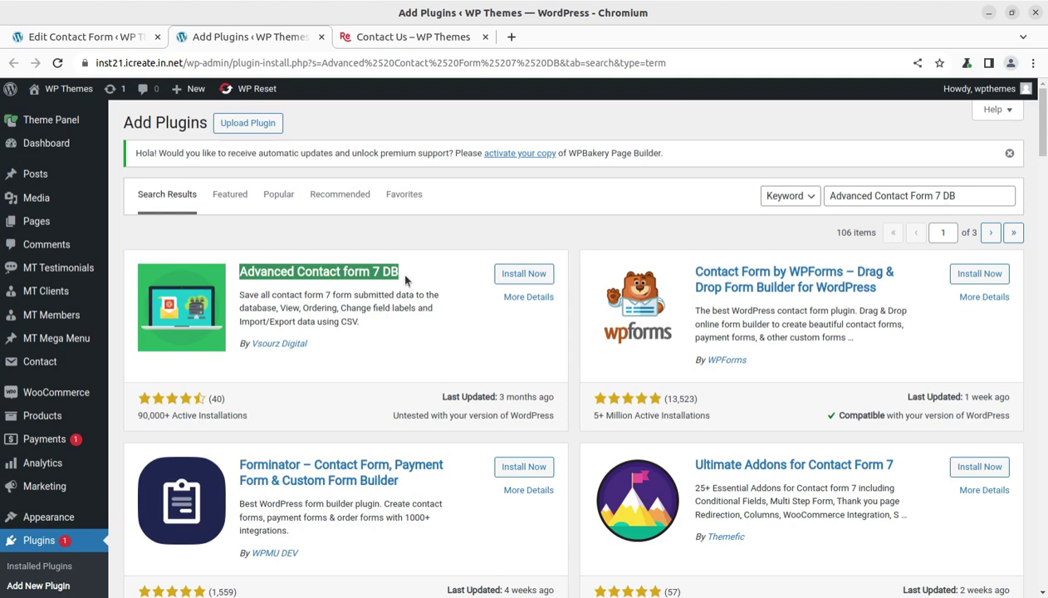
pyautogui.moveTo(324, 295); pyautogui.dragTo(439, 294)
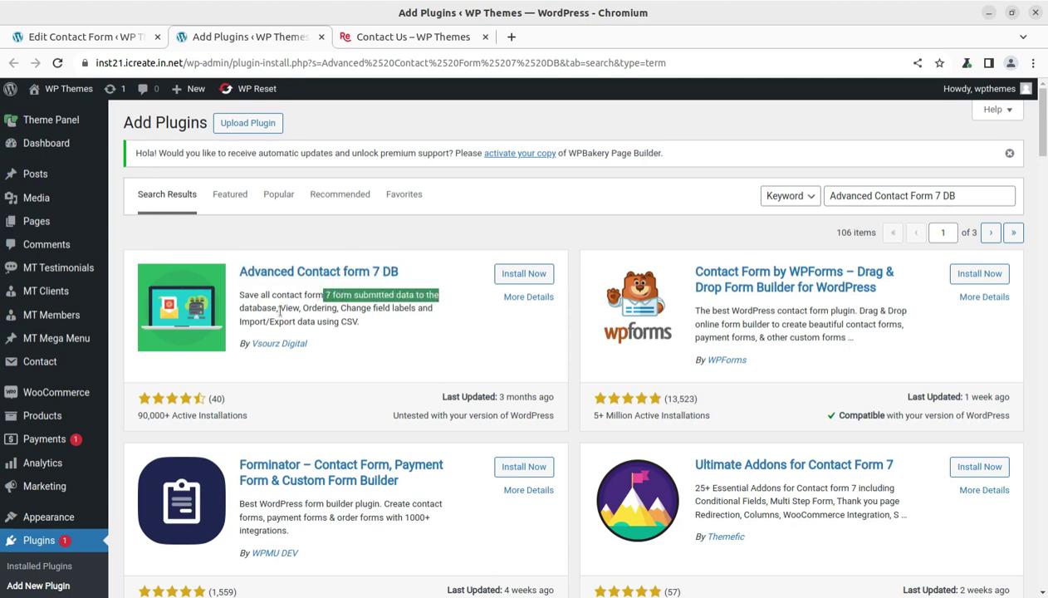
pyautogui.moveTo(279, 308); pyautogui.dragTo(433, 309)
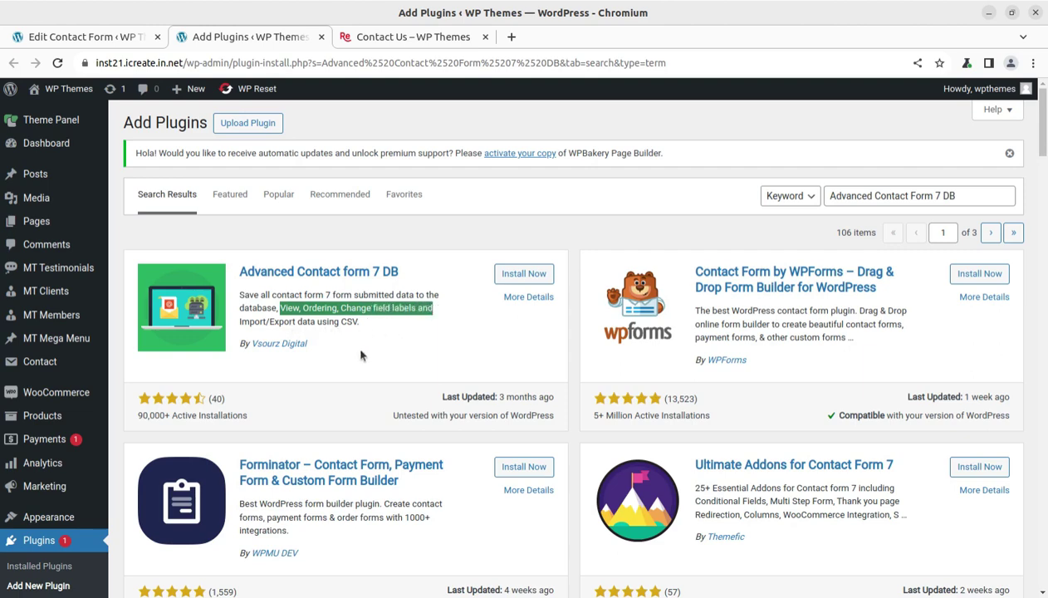
pyautogui.click(516, 276)
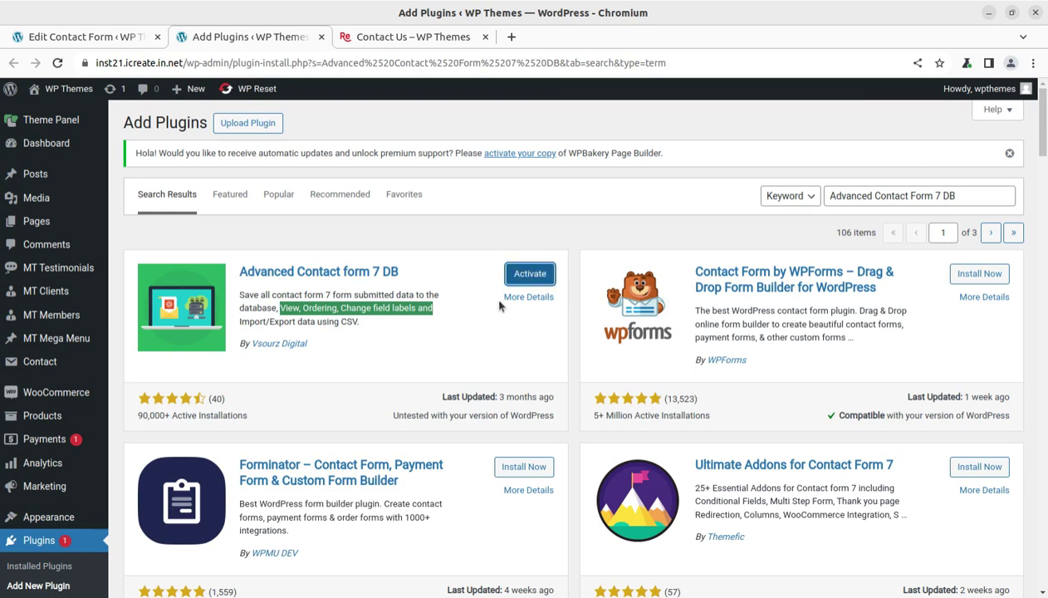
pyautogui.click(512, 276)
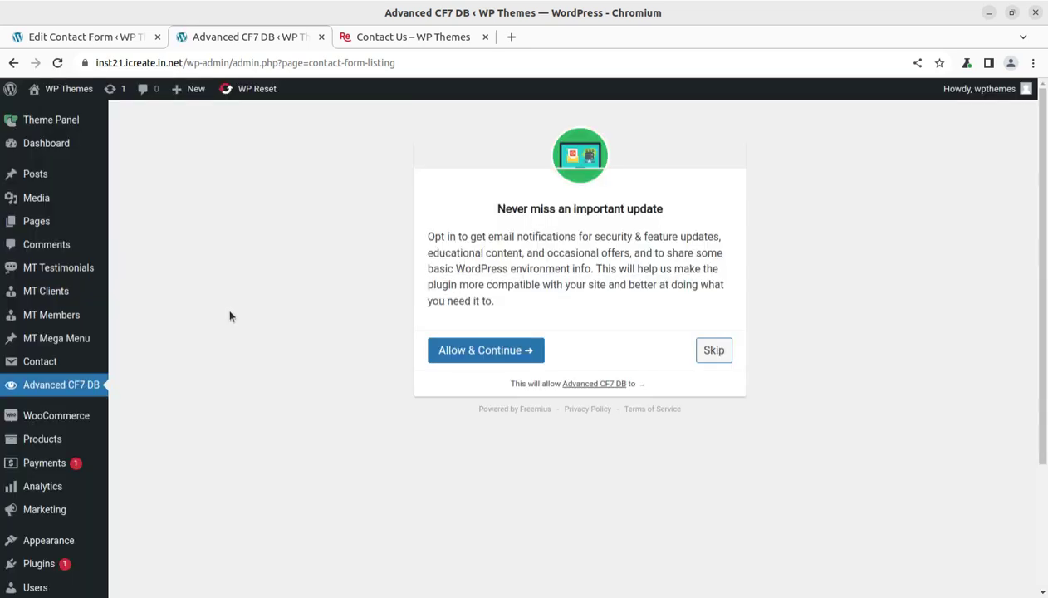
# Skip the Advanced CF7 DB notification opt-in after viewing its permissions, and check the form names available for viewing submissions.
pyautogui.click(588, 386)
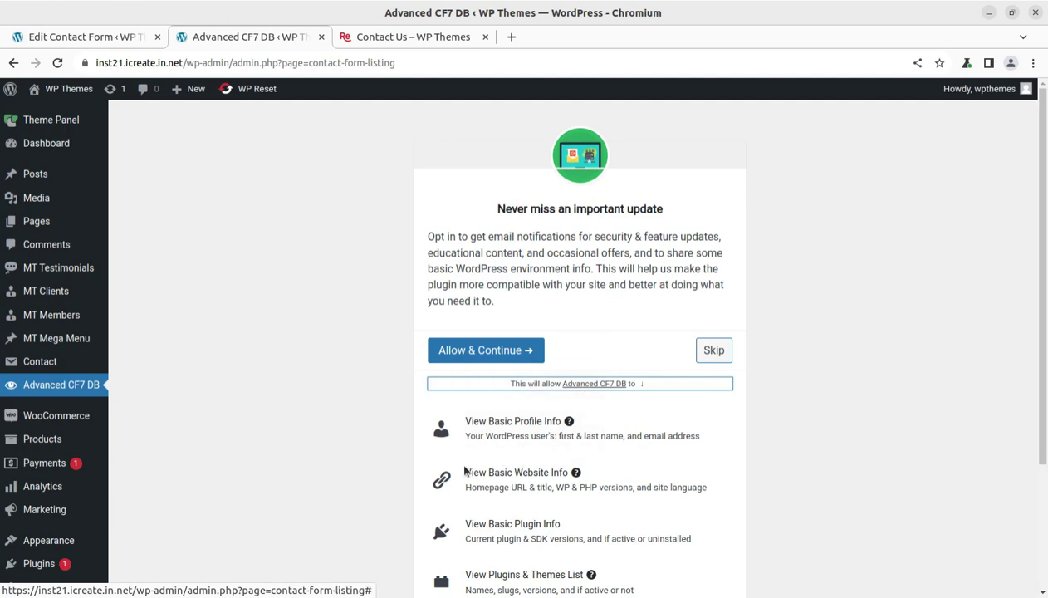
pyautogui.scroll(-2, 460, 465)
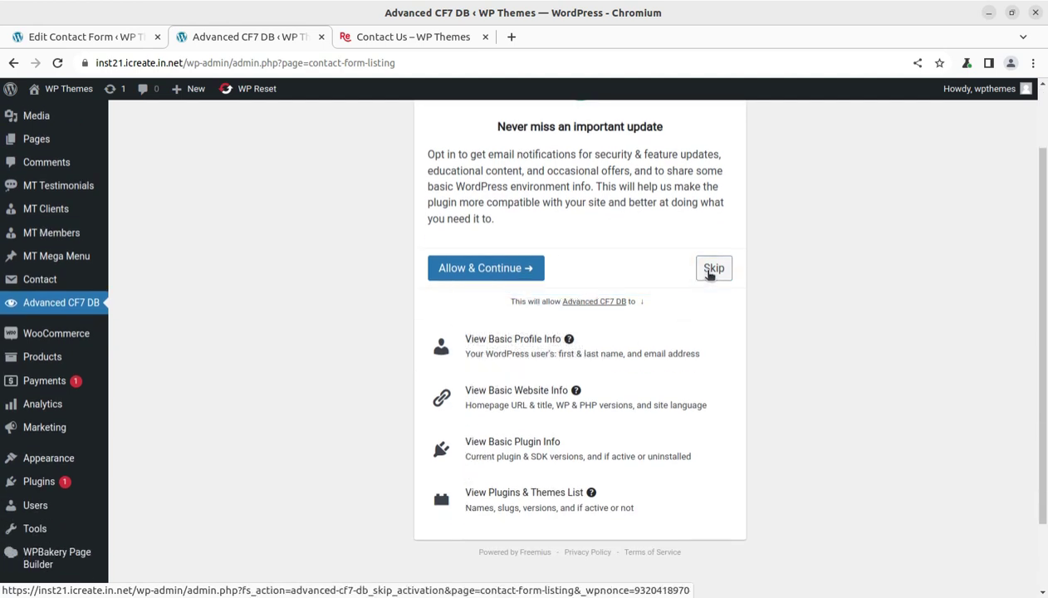
pyautogui.click(707, 272)
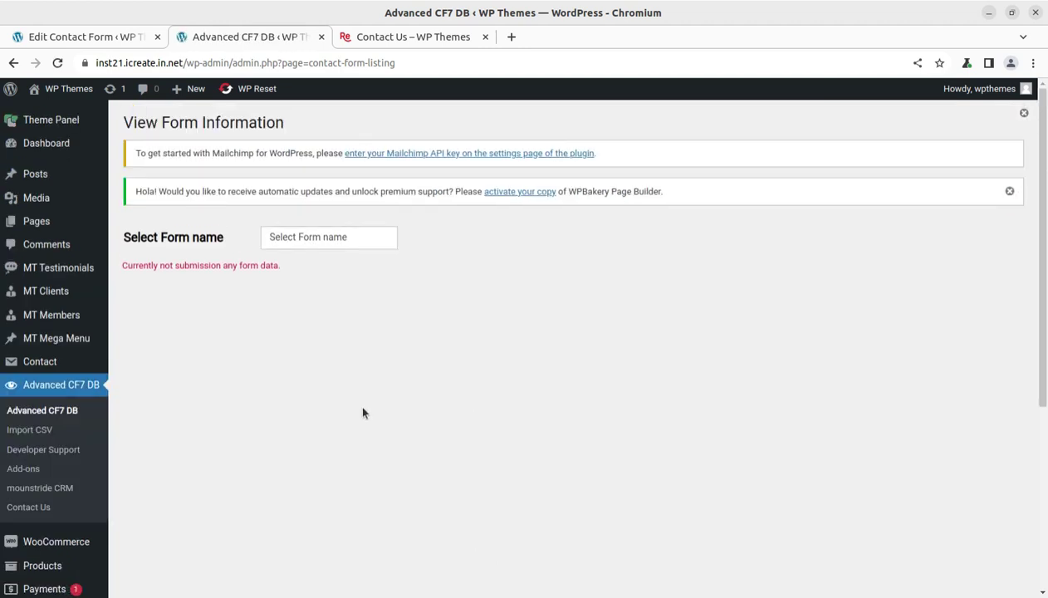
pyautogui.click(309, 241)
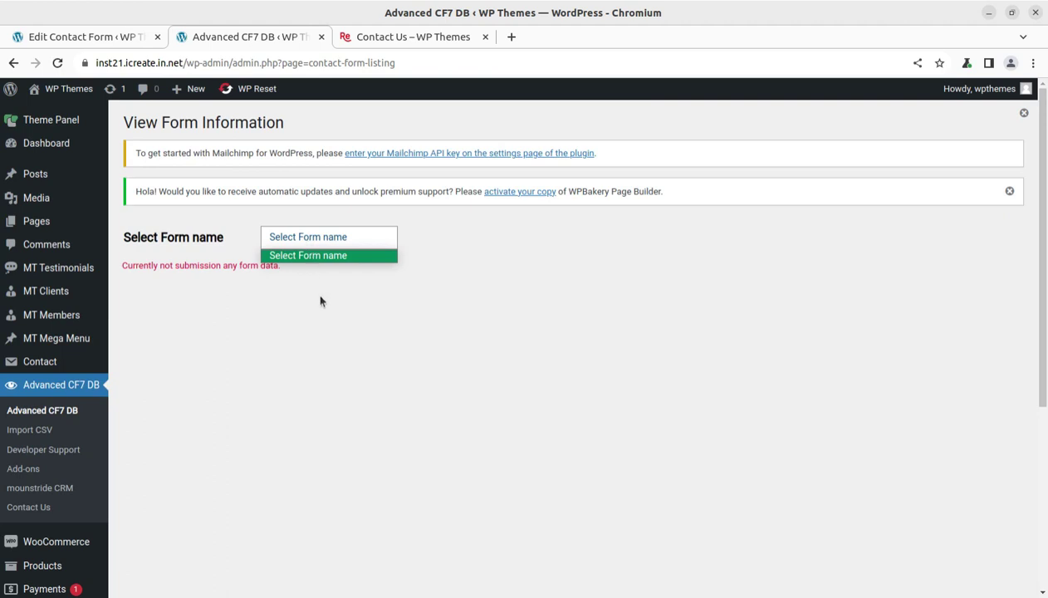
pyautogui.press('Escape')
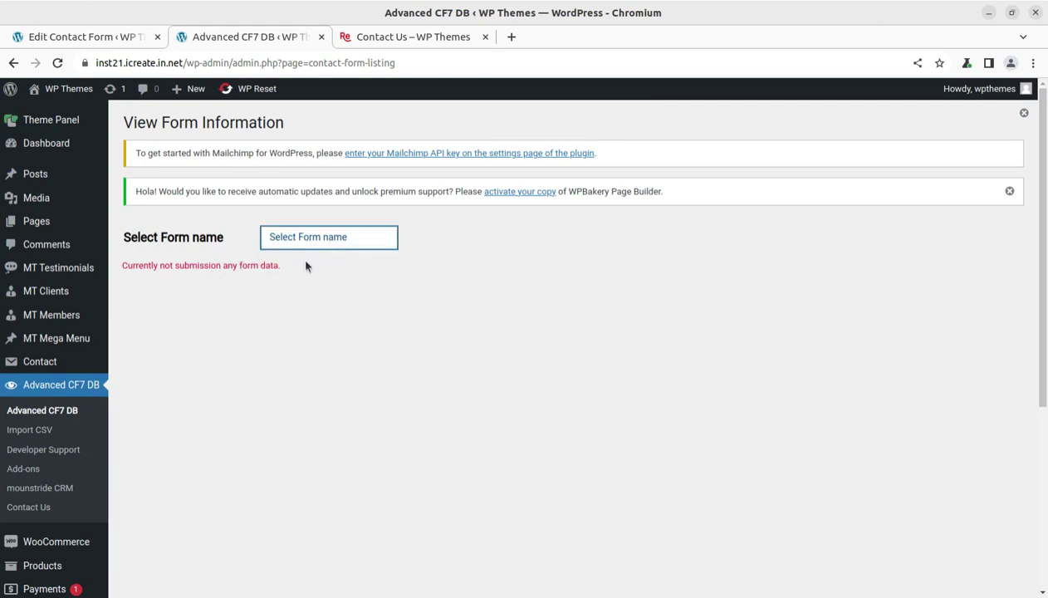
# Fill in the Get In Touch form on the live Contact Us page with a test name, test e-mail and message "test msg", and submit it.
pyautogui.click(392, 39)
pyautogui.scroll(-1, 824, 433)
pyautogui.scroll(-3, 824, 434)
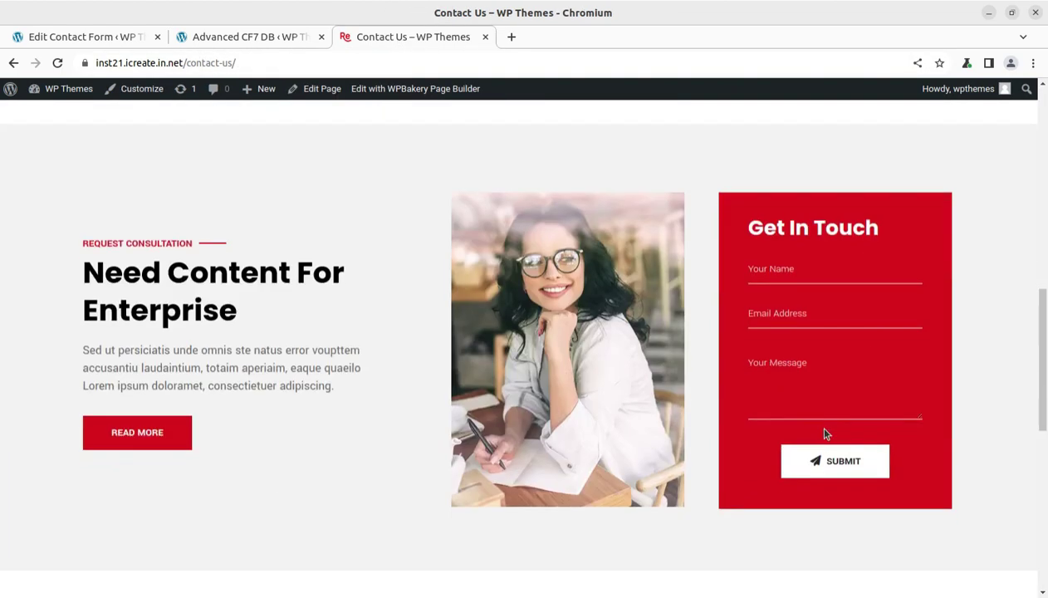
pyautogui.click(760, 274)
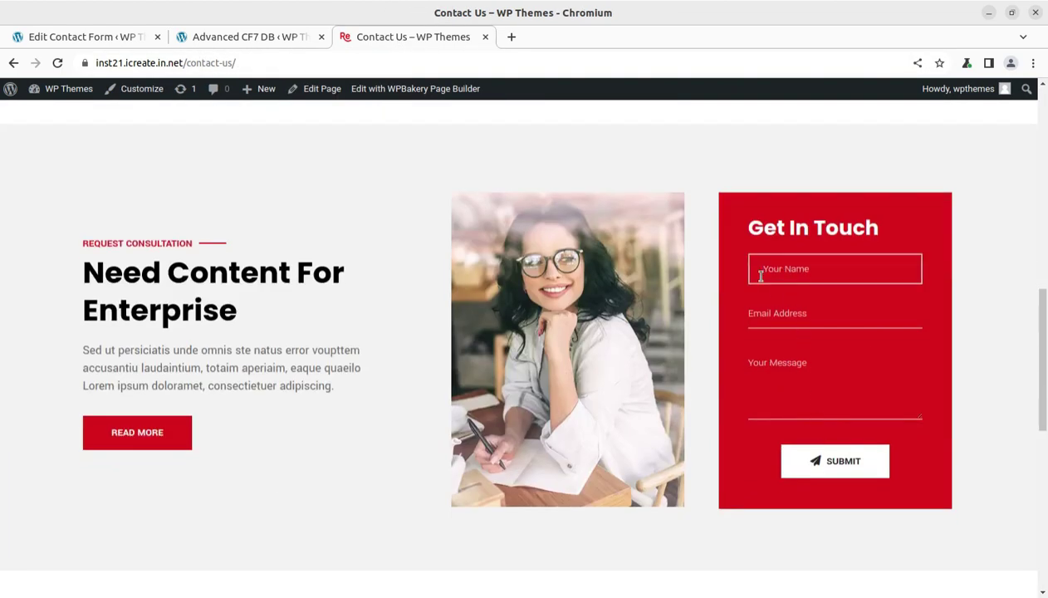
pyautogui.write('Test K')
pyautogui.press('Tab')
pyautogui.write('test@test.com')
pyautogui.press('Tab')
pyautogui.write('test msg')
pyautogui.click(847, 470)
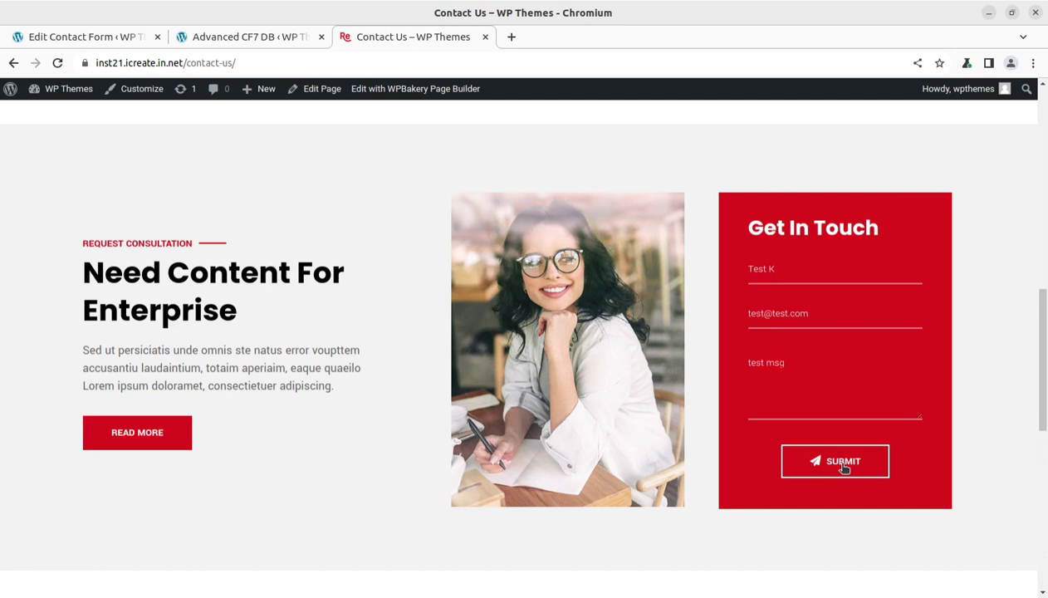
# Read the response message below the submitted Get In Touch form.
pyautogui.scroll(-1, 859, 540)
pyautogui.scroll(-2, 855, 539)
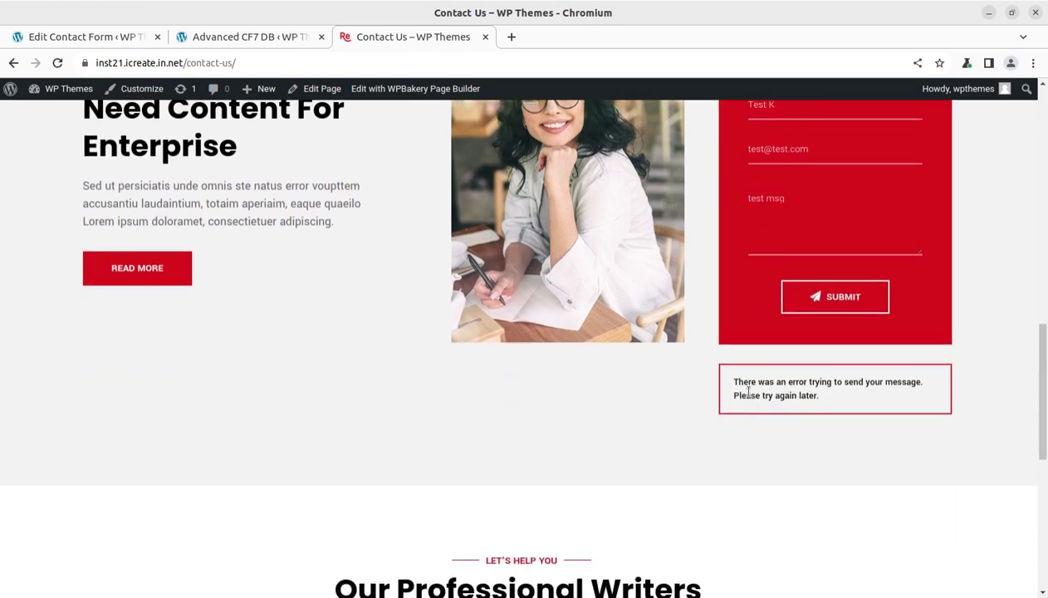
pyautogui.moveTo(736, 382); pyautogui.dragTo(835, 397)
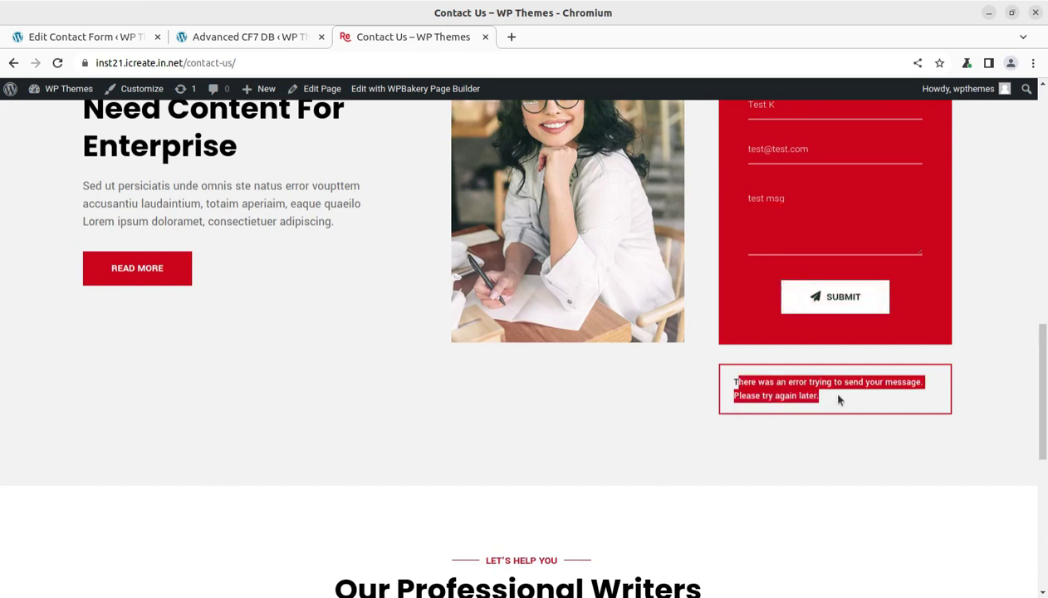
pyautogui.click(793, 448)
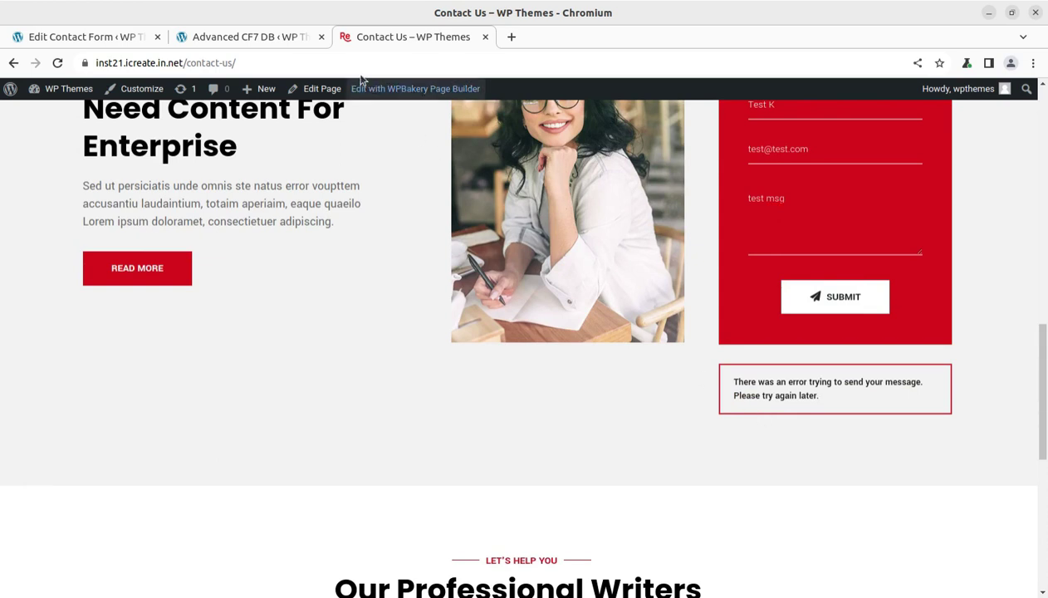
# Reload the Advanced CF7 DB page in the WordPress admin, show the submissions of the Contact About form and review the saved entry.
pyautogui.click(263, 38)
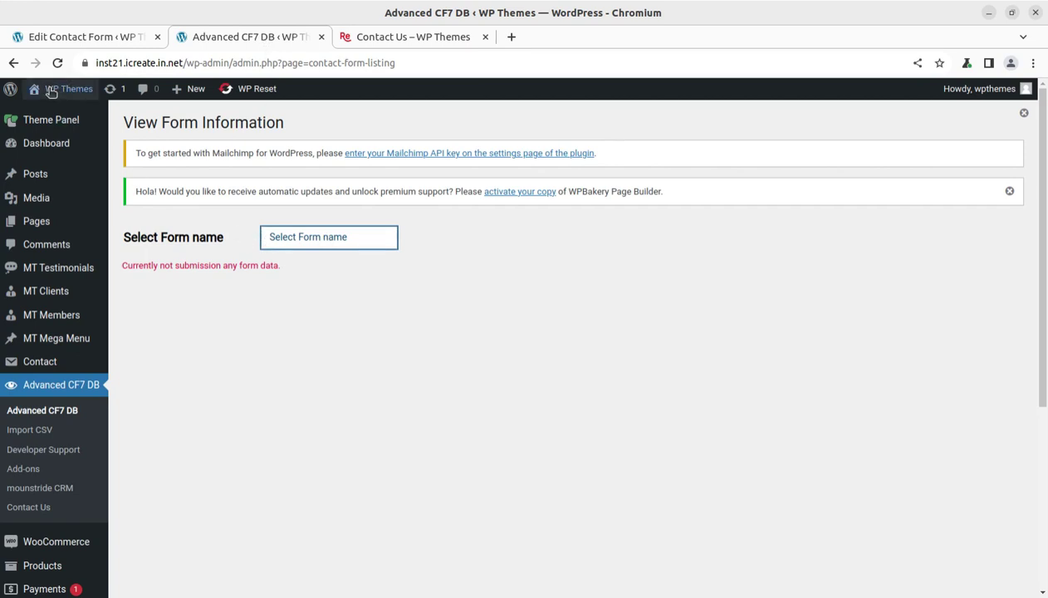
pyautogui.click(57, 63)
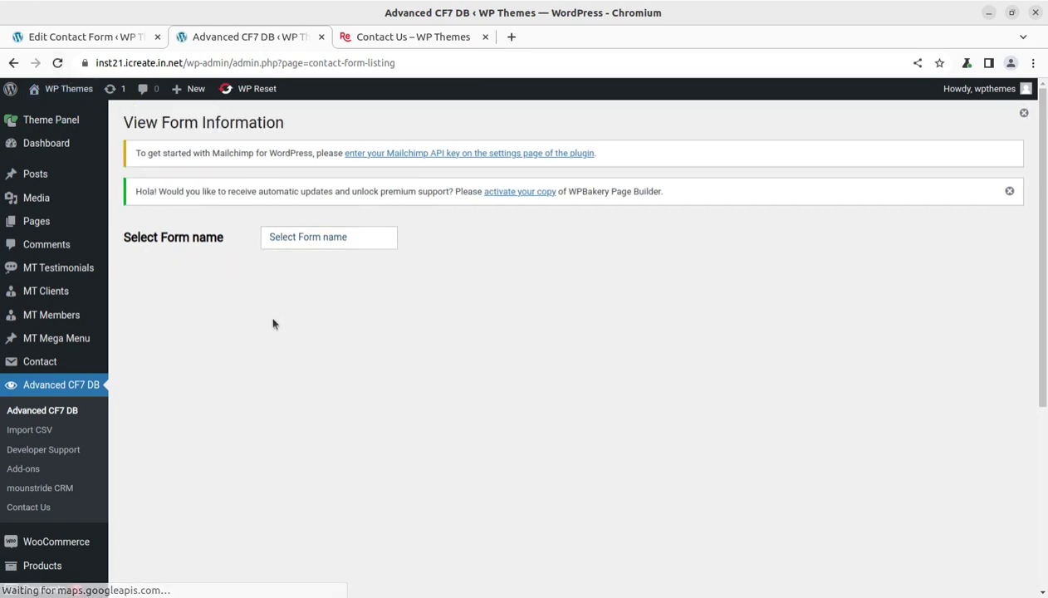
pyautogui.click(302, 239)
pyautogui.click(301, 267)
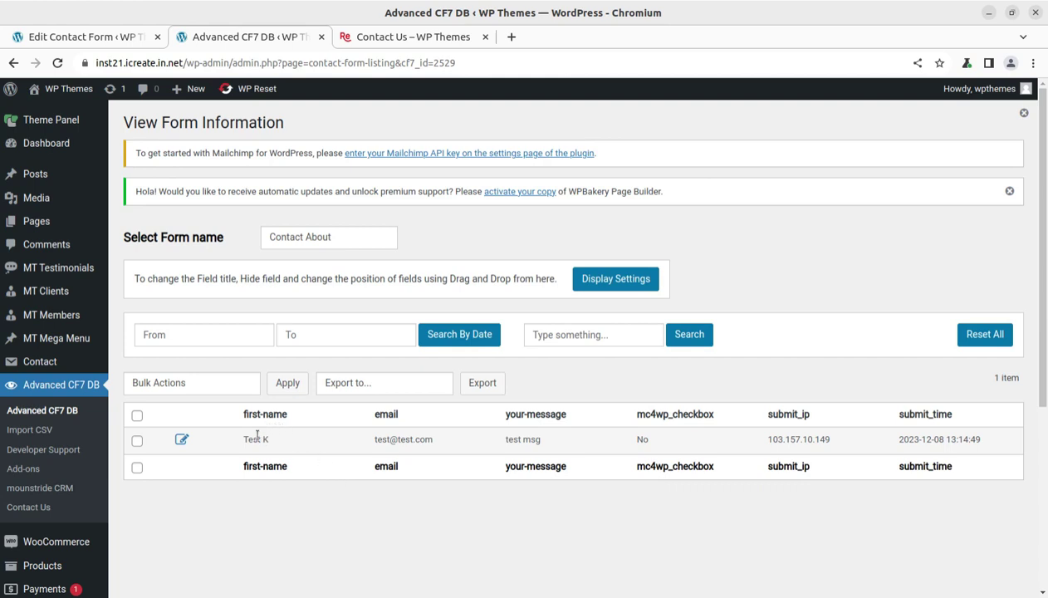
pyautogui.moveTo(277, 433); pyautogui.dragTo(914, 423)
pyautogui.click(821, 508)
# Check the bulk actions and export formats available for the Contact About submissions, without applying any.
pyautogui.click(247, 386)
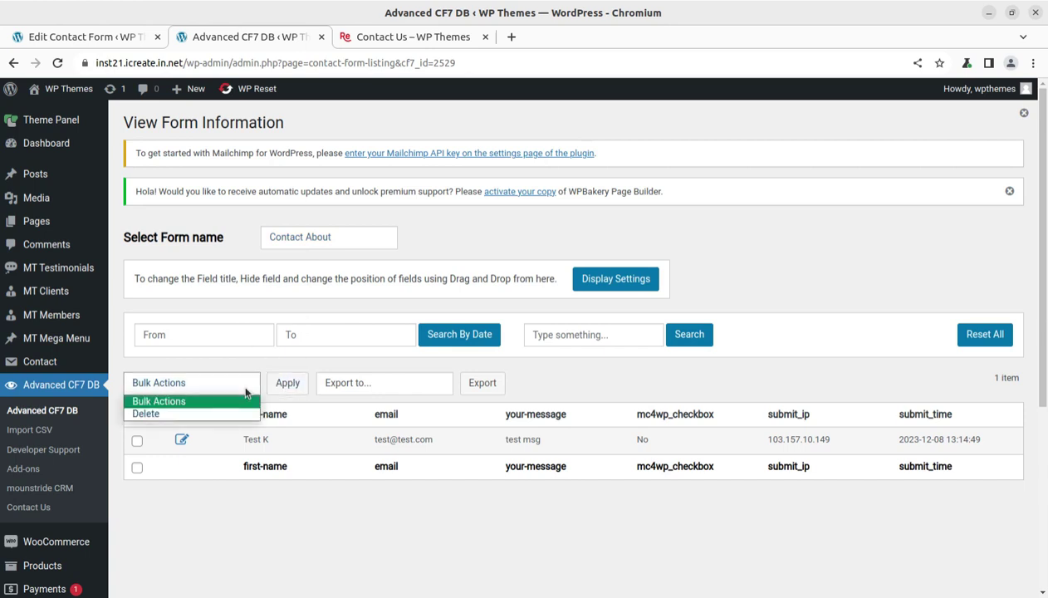
pyautogui.click(397, 387)
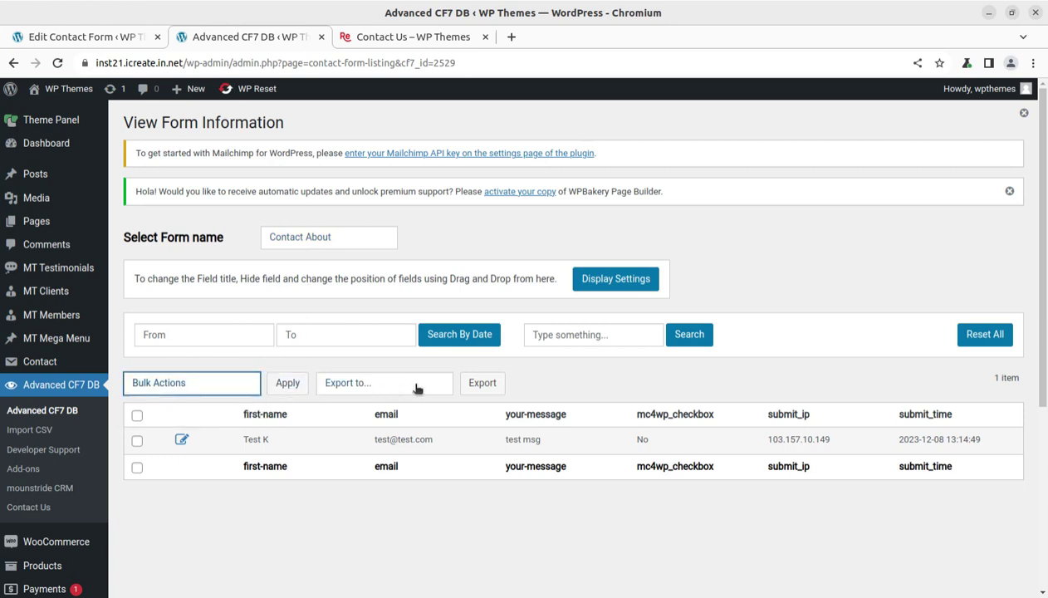
pyautogui.click(417, 390)
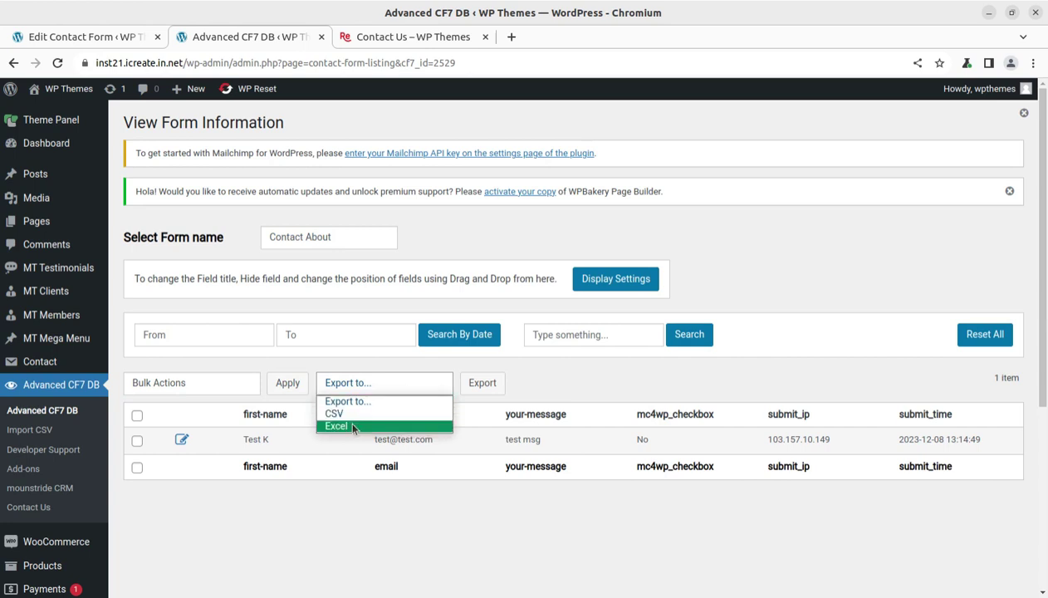
pyautogui.click(593, 388)
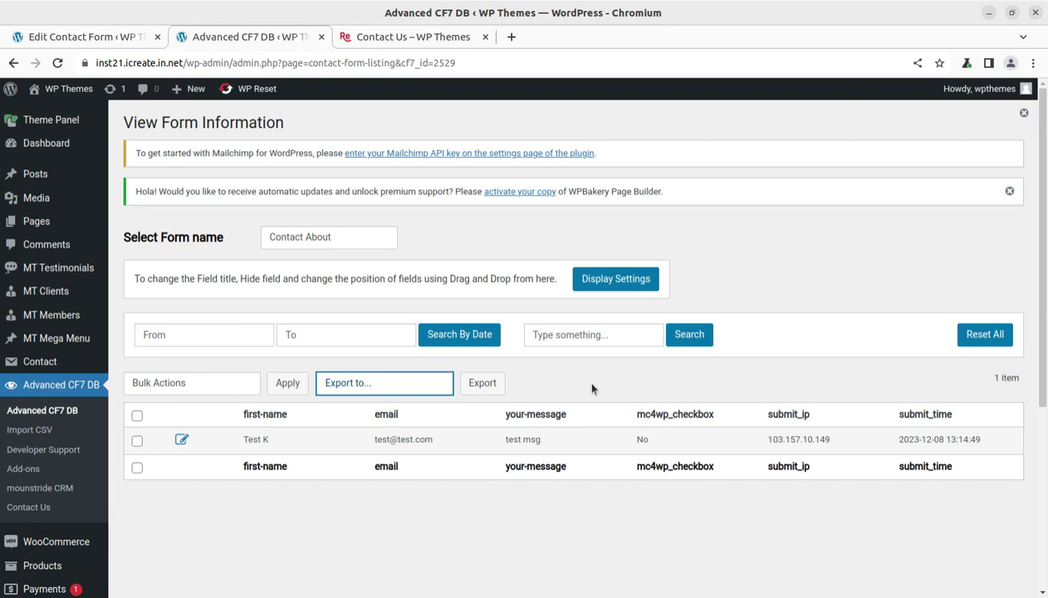
# Open the plugin's Import CSV page and check which form names are available in its import settings.
pyautogui.click(30, 429)
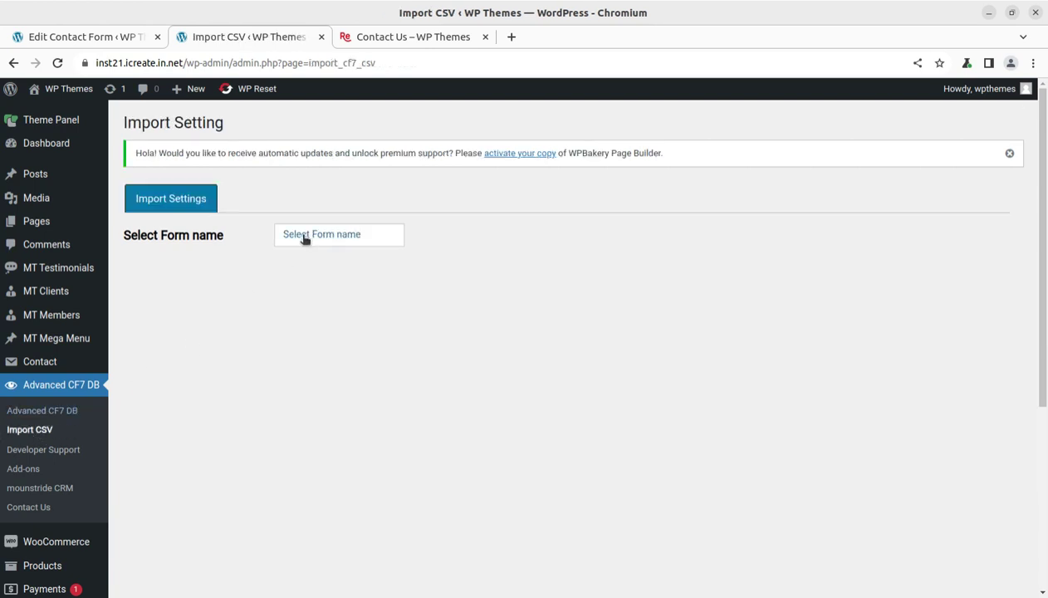
pyautogui.click(43, 430)
pyautogui.click(162, 200)
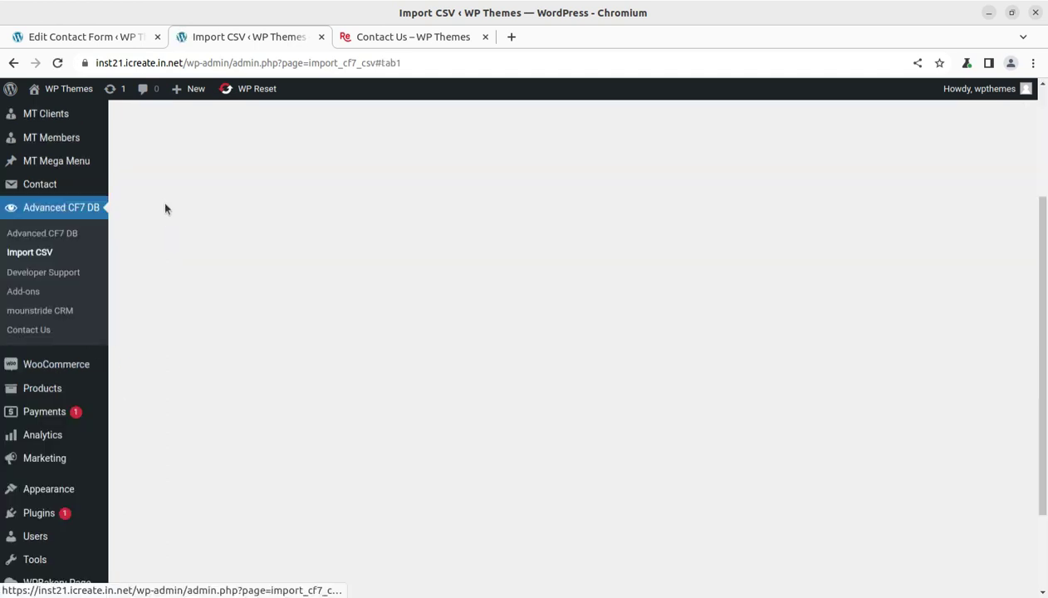
pyautogui.scroll(4, 281, 384)
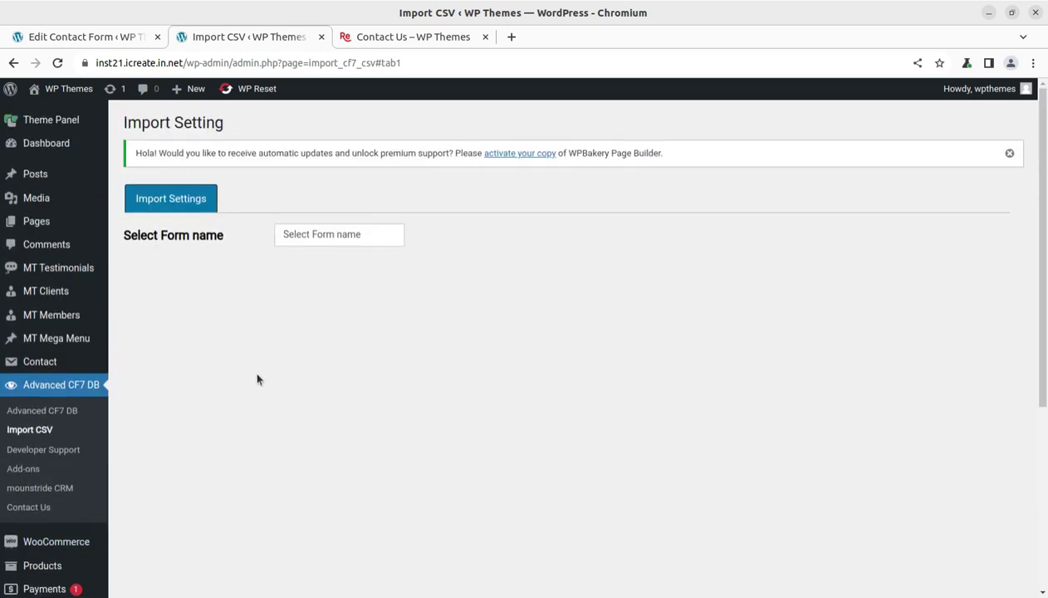
pyautogui.click(324, 241)
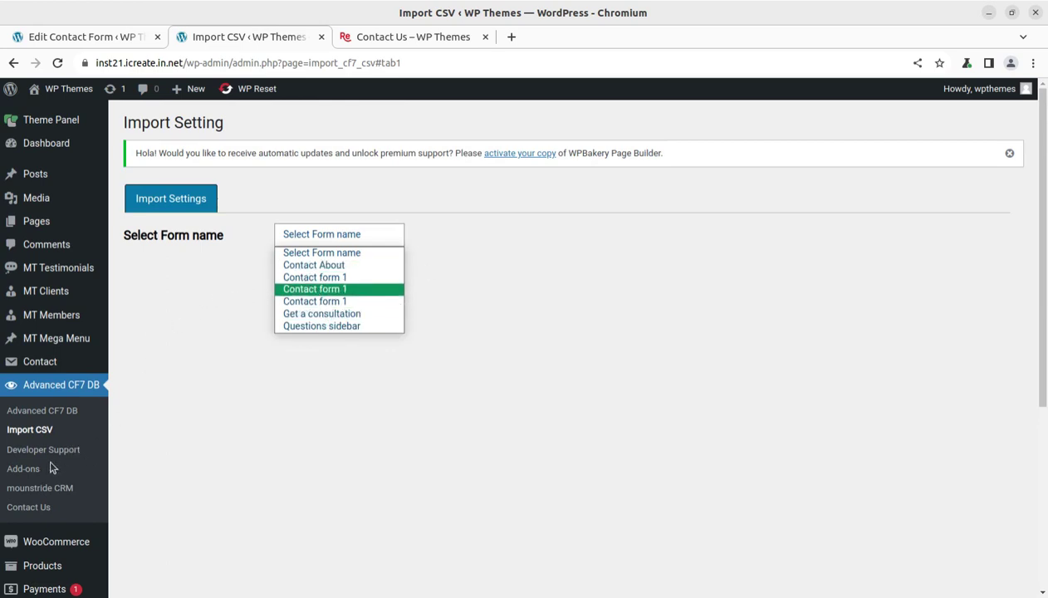
pyautogui.click(39, 398)
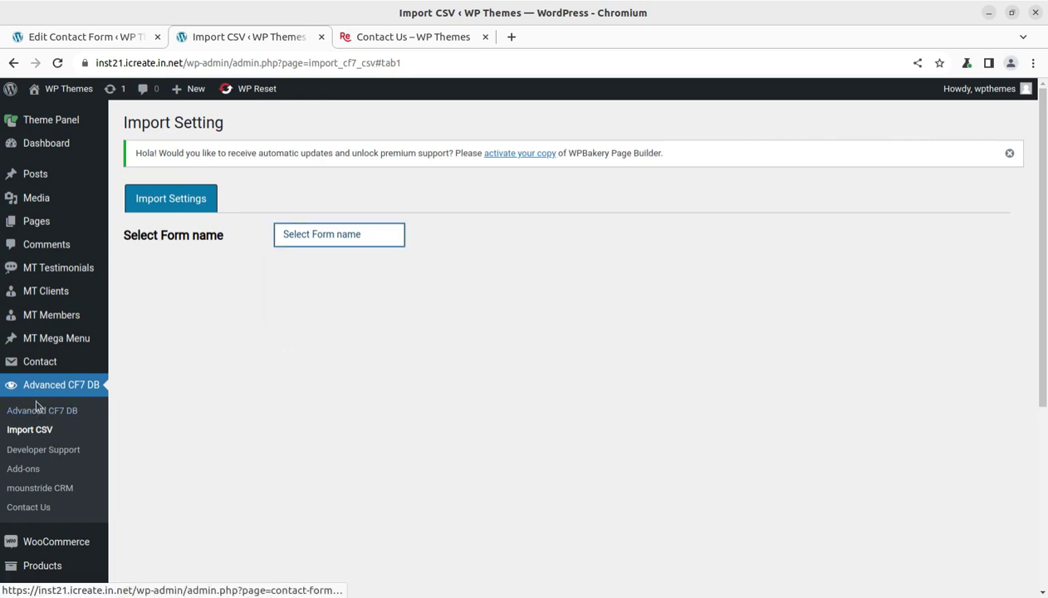
# Return to the Advanced CF7 DB submissions page and display the Contact About form's entries again.
pyautogui.click(36, 411)
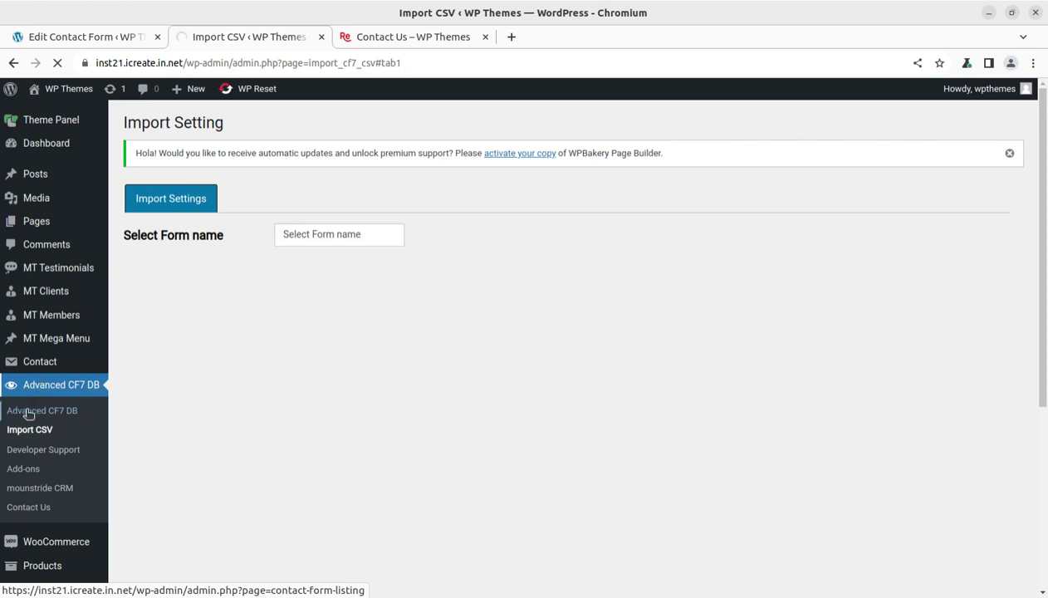
pyautogui.click(282, 236)
pyautogui.click(284, 266)
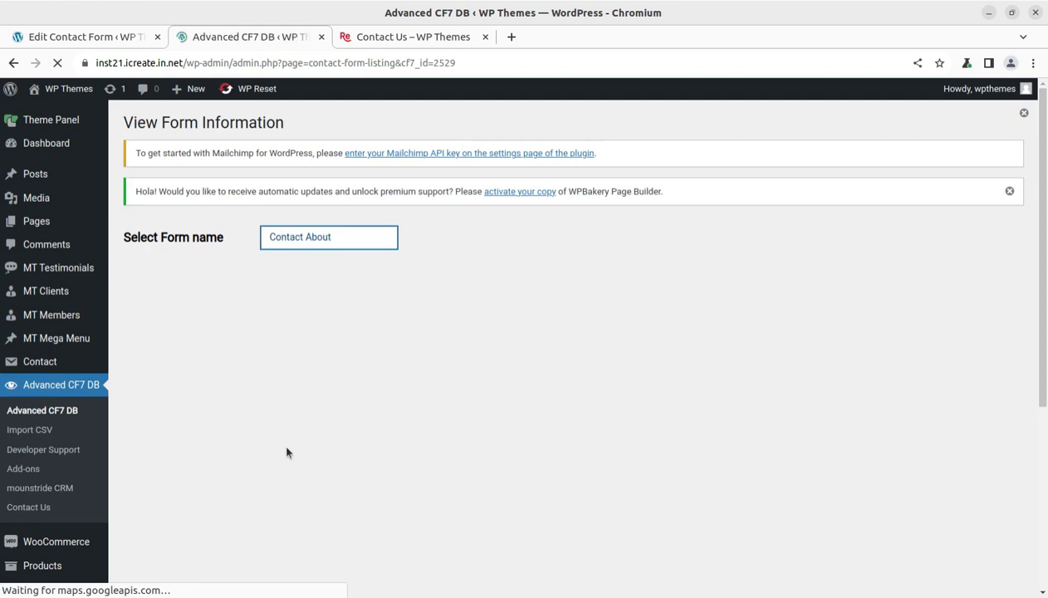